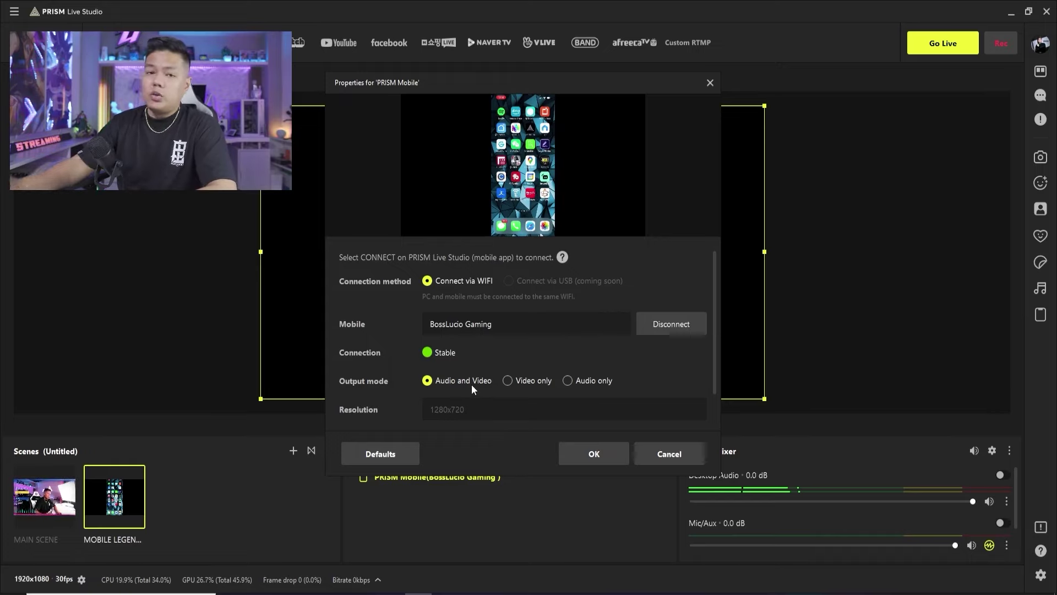
Accept the PRISM Mobile source properties and reset the source's transform on the canvas.
{"action": "left_click", "coordinate": [598, 454]}
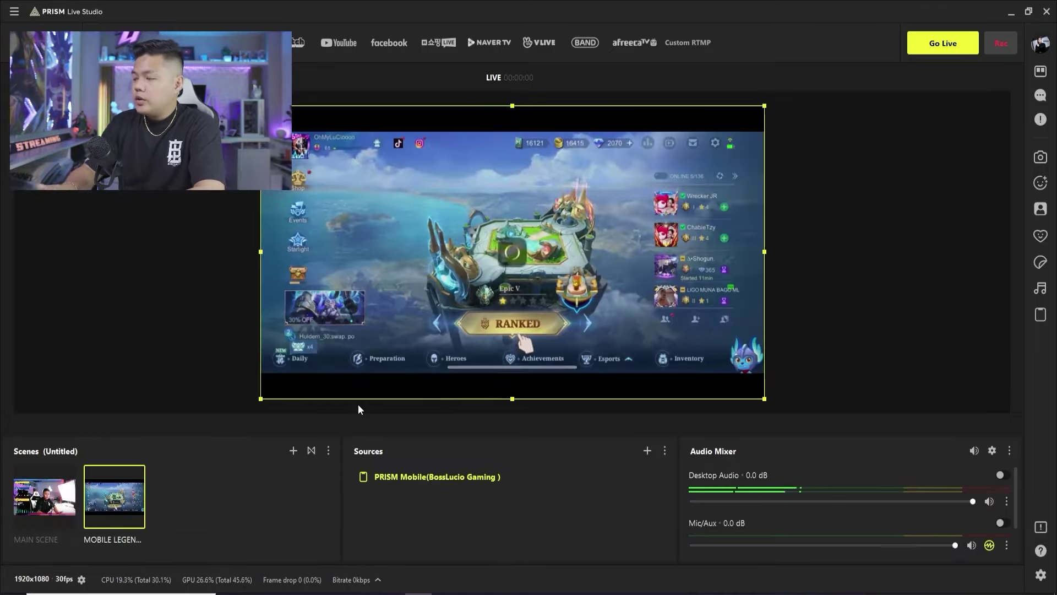
{"action": "right_click", "coordinate": [517, 400]}
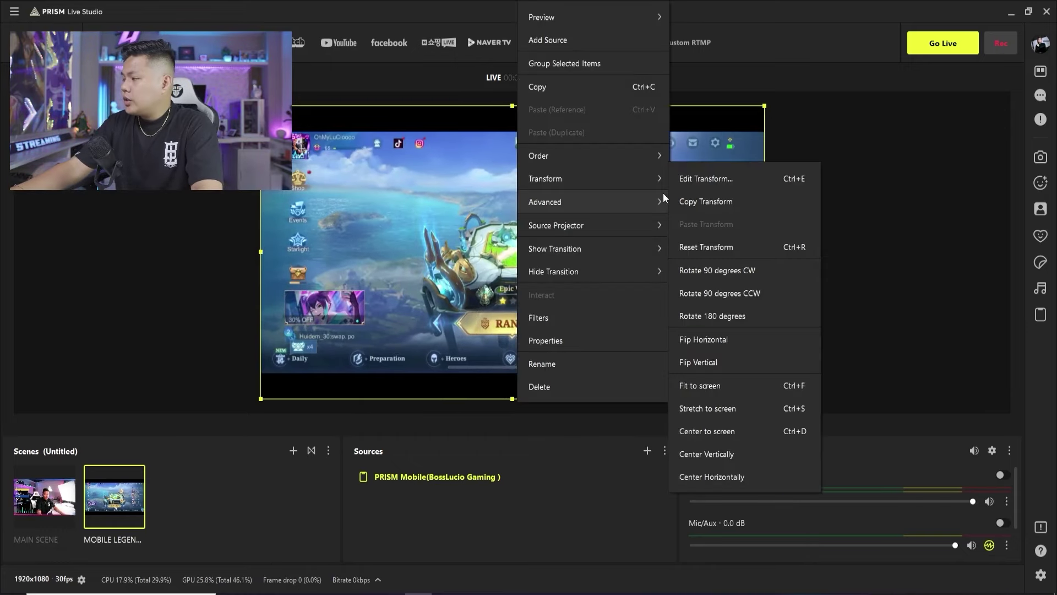
{"action": "mouse_move", "coordinate": [643, 179]}
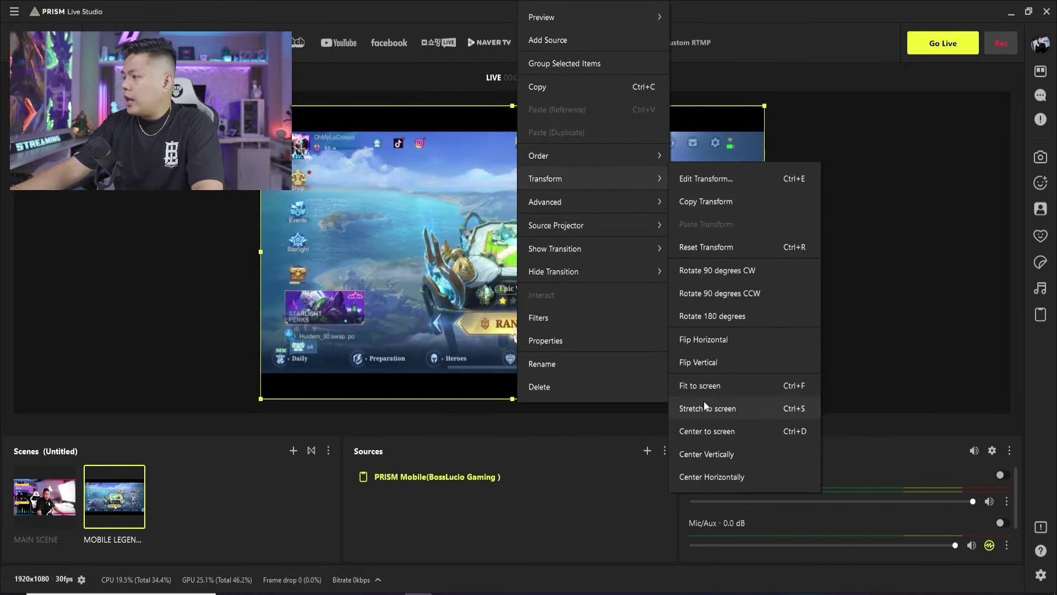
{"action": "left_click", "coordinate": [708, 271]}
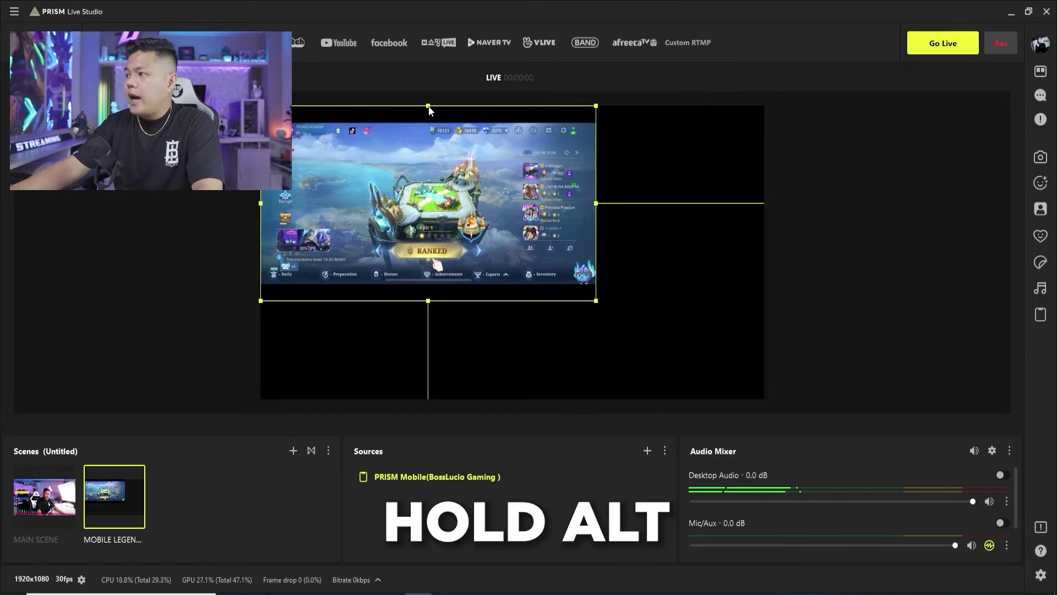
Crop the black bars off the phone capture's upper and lower edges and scale it to the full canvas width.
{"action": "left_click_drag", "start_coordinate": [429, 106], "coordinate": [429, 123]}
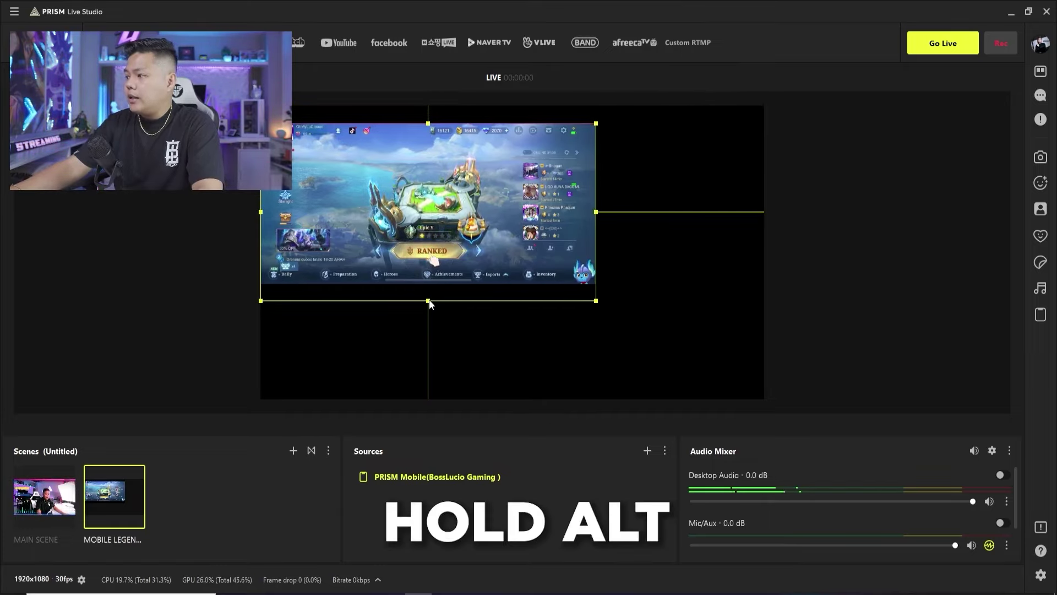
{"action": "left_click_drag", "start_coordinate": [428, 301], "coordinate": [427, 285]}
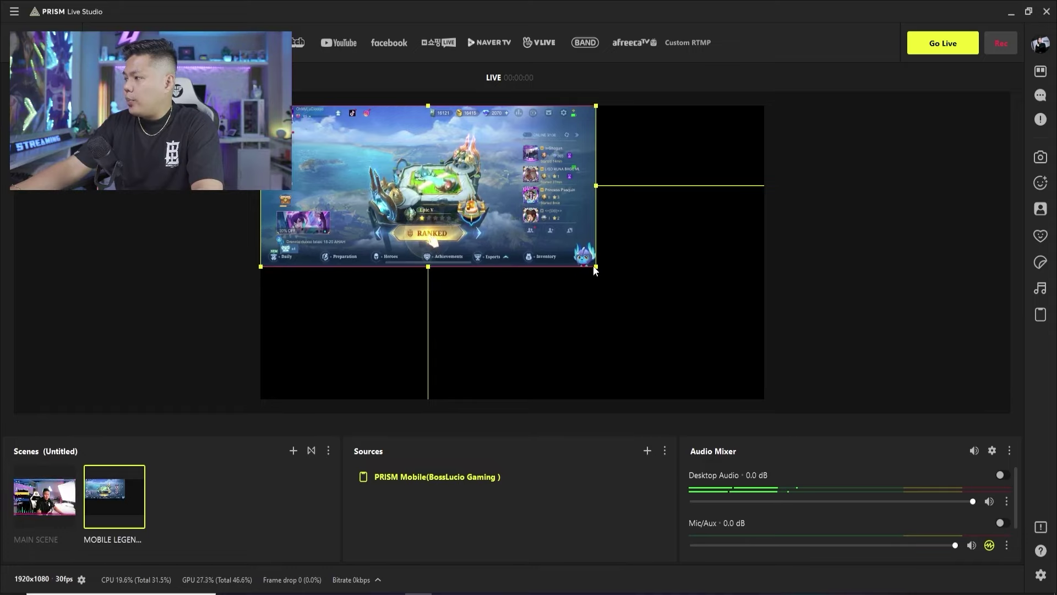
{"action": "left_click_drag", "start_coordinate": [523, 238], "coordinate": [554, 265]}
{"action": "left_click_drag", "start_coordinate": [626, 295], "coordinate": [762, 345]}
{"action": "left_click", "coordinate": [685, 342]}
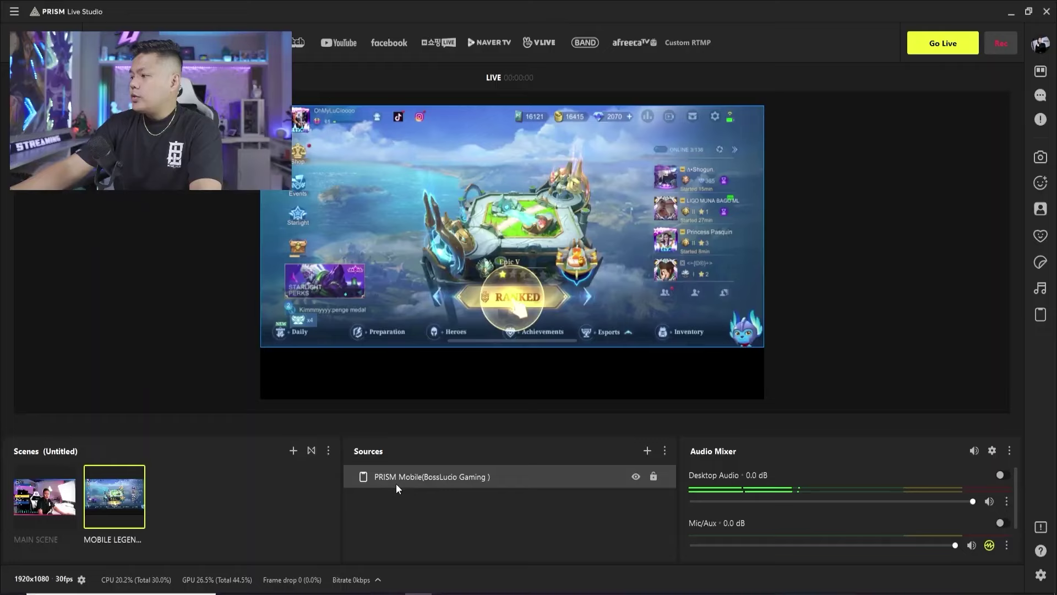
Add a Sharpen effect filter to the PRISM Mobile source with a sharpness of 0.09.
{"action": "right_click", "coordinate": [399, 480]}
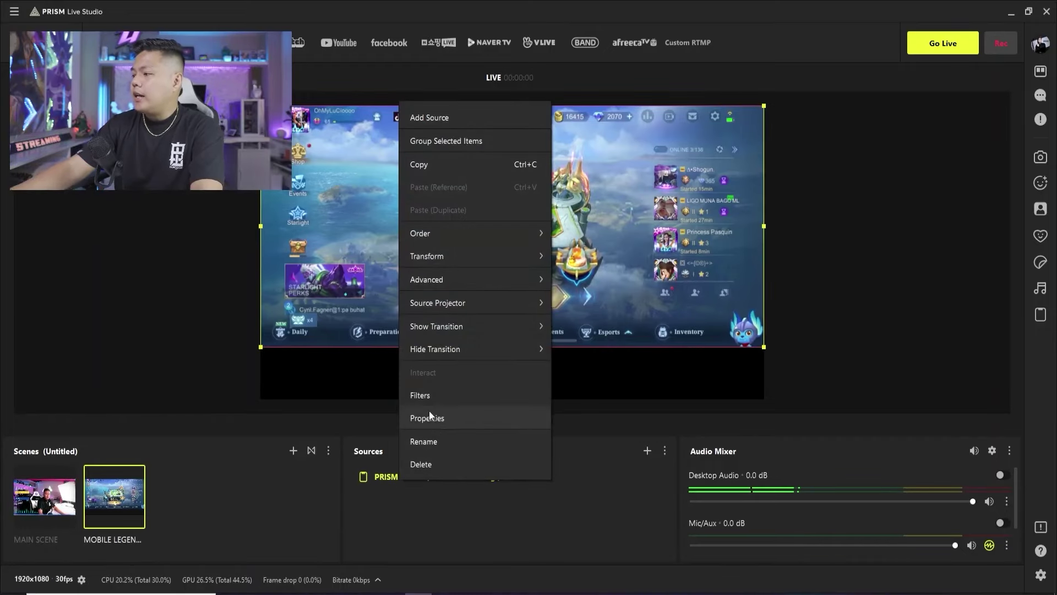
{"action": "left_click", "coordinate": [429, 394]}
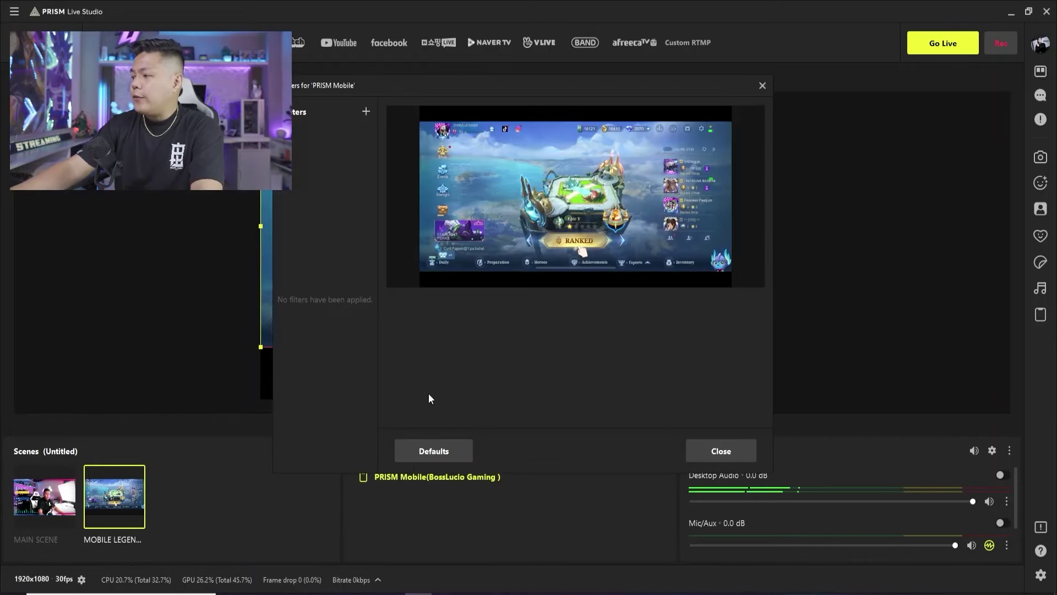
{"action": "left_click", "coordinate": [366, 112]}
{"action": "mouse_move", "coordinate": [412, 131]}
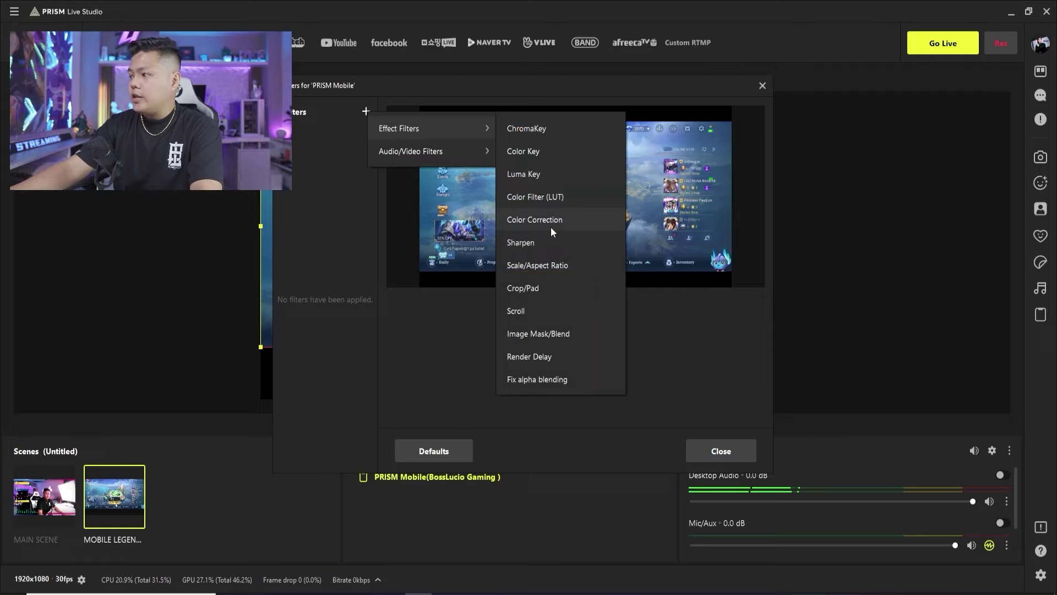
{"action": "left_click", "coordinate": [546, 247]}
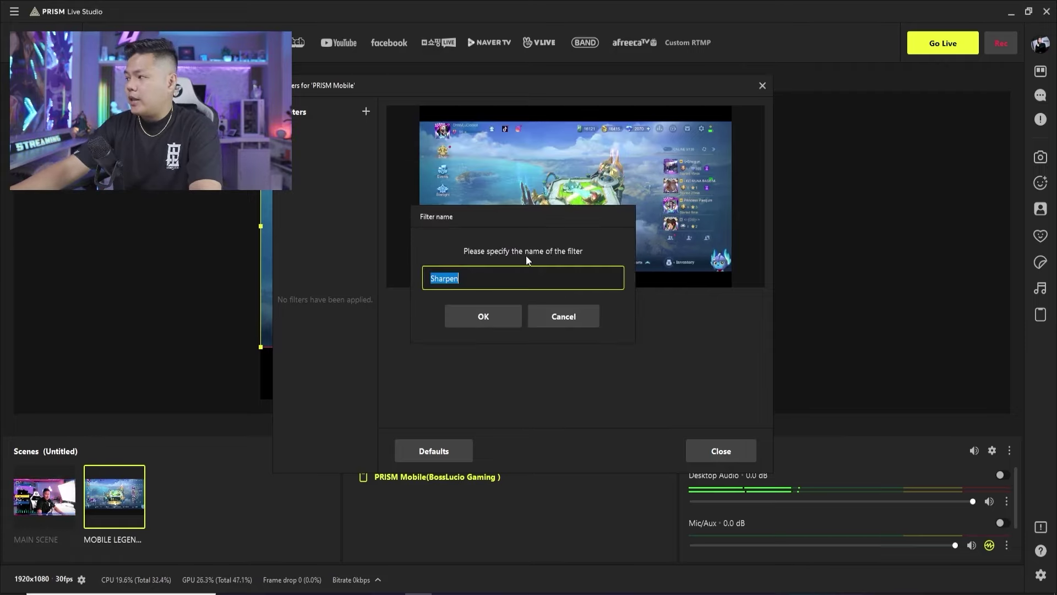
{"action": "left_click", "coordinate": [483, 316]}
{"action": "double_click", "coordinate": [721, 311]}
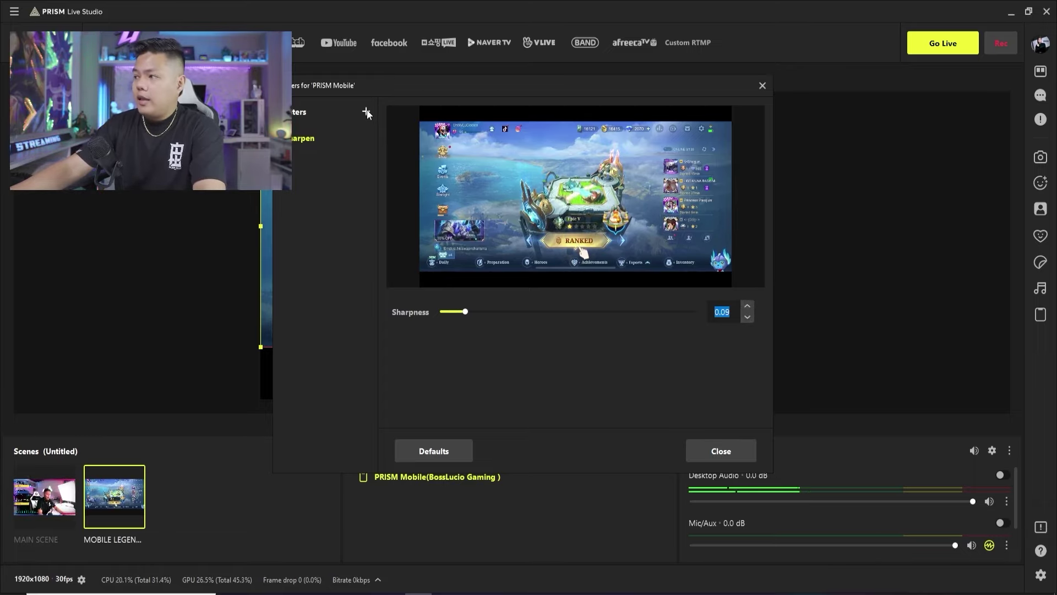
Add a Color Correction filter to PRISM Mobile with gamma -0.15, contrast 0.11, saturation 0.06 and hue shift -0.39.
{"action": "left_click", "coordinate": [367, 111]}
{"action": "mouse_move", "coordinate": [412, 130]}
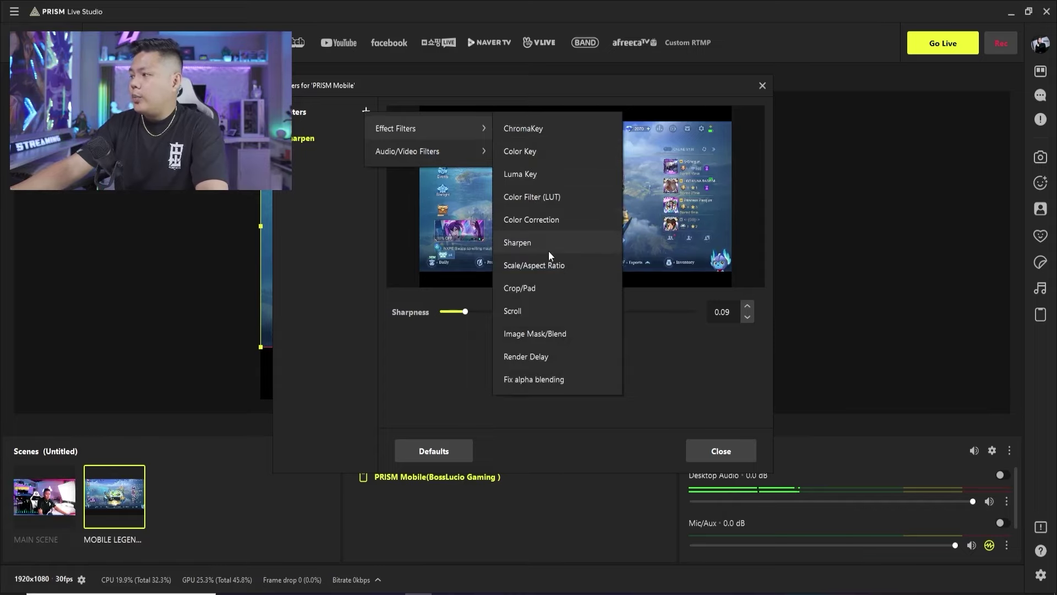
{"action": "left_click", "coordinate": [543, 223]}
{"action": "left_click", "coordinate": [503, 316]}
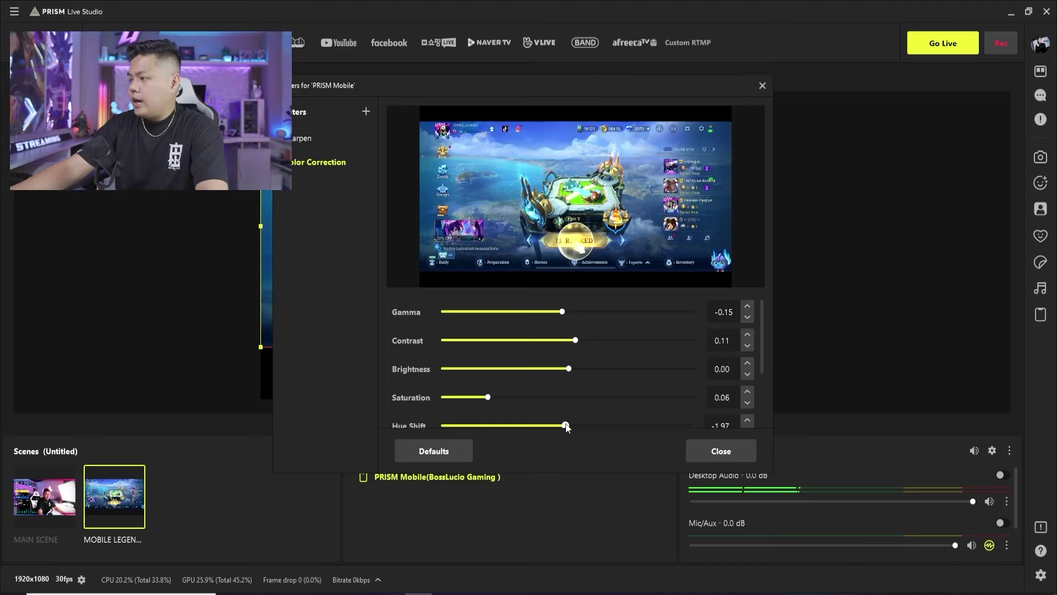
{"action": "left_click_drag", "start_coordinate": [566, 427], "coordinate": [565, 428]}
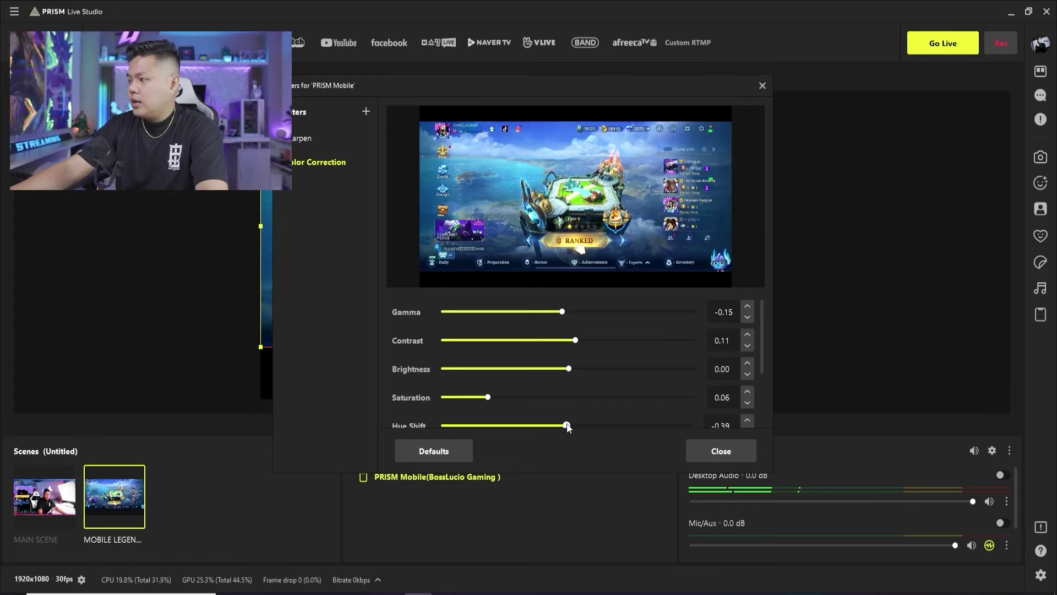
{"action": "left_click", "coordinate": [710, 451]}
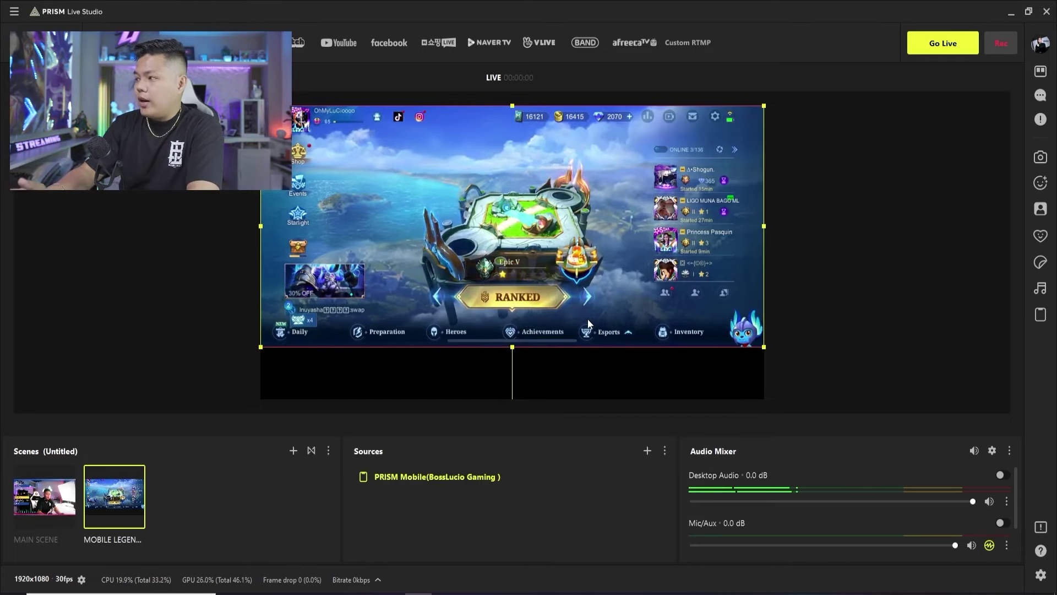
Switch back and forth between MAIN SCENE and MOBILE LEGENDS to compare the two scenes.
{"action": "left_click", "coordinate": [55, 497]}
{"action": "left_click", "coordinate": [114, 495]}
{"action": "left_click", "coordinate": [53, 496]}
{"action": "left_click", "coordinate": [114, 496]}
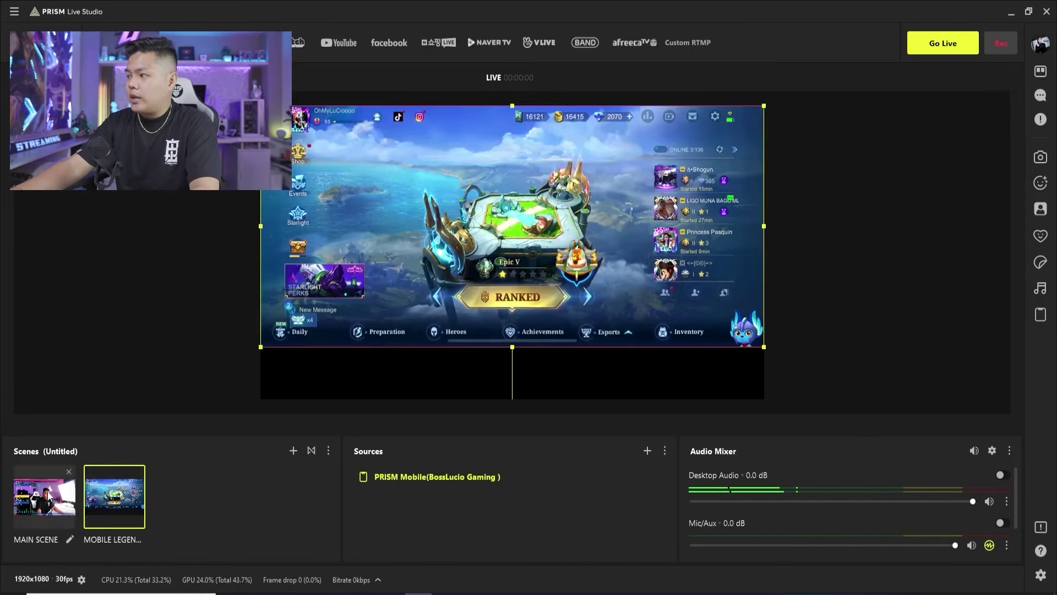
Add the existing MOBILE LEGENDS scene as a visible source in MAIN SCENE and shrink it into the canvas's upper-right corner.
{"action": "left_click", "coordinate": [49, 495]}
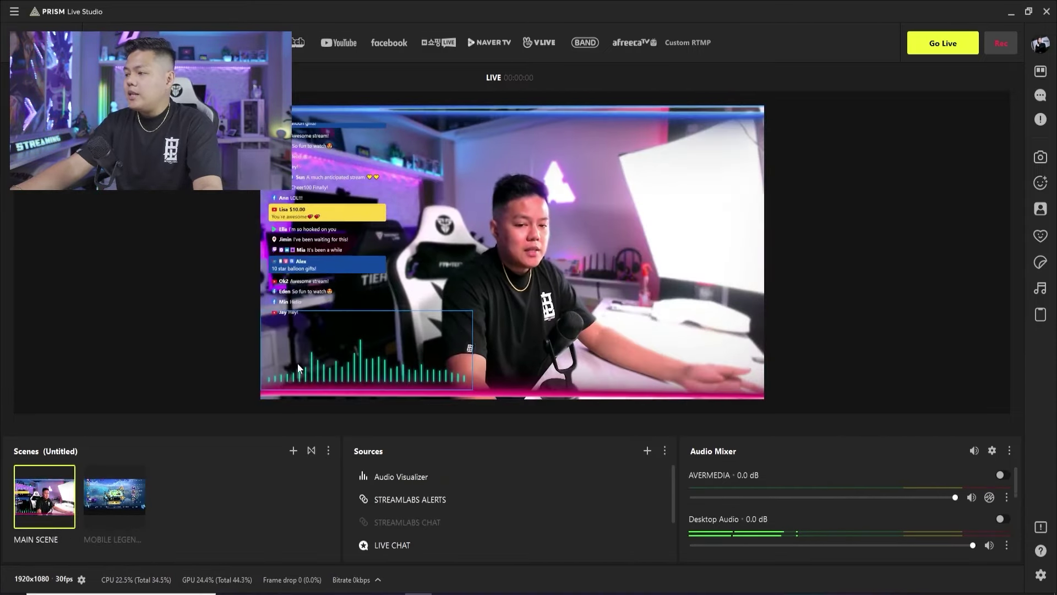
{"action": "left_click", "coordinate": [647, 450]}
{"action": "scroll", "coordinate": [352, 318], "scroll_direction": "down", "scroll_amount": 3}
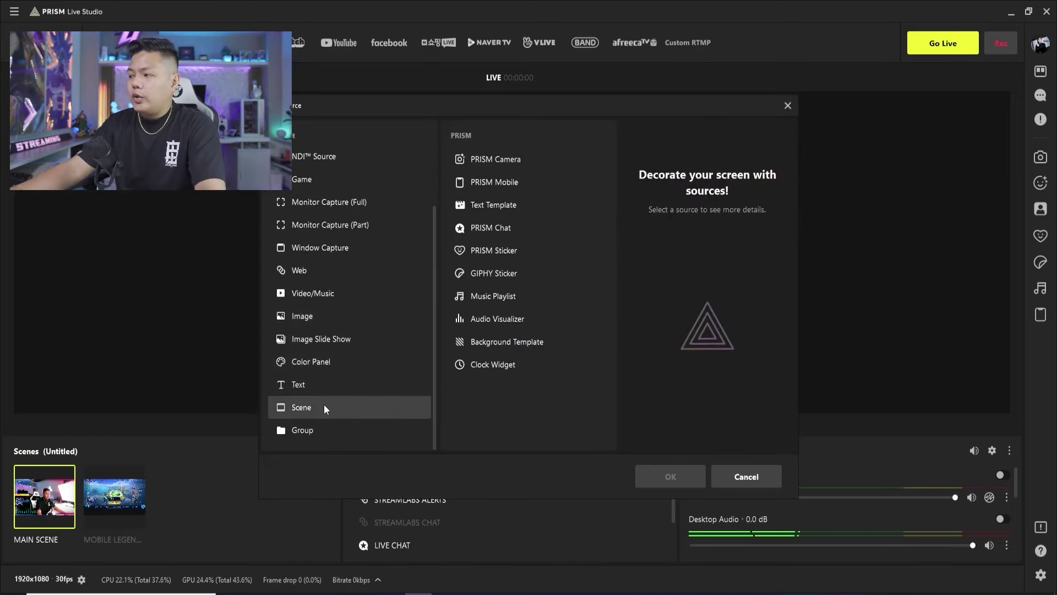
{"action": "left_click", "coordinate": [670, 477]}
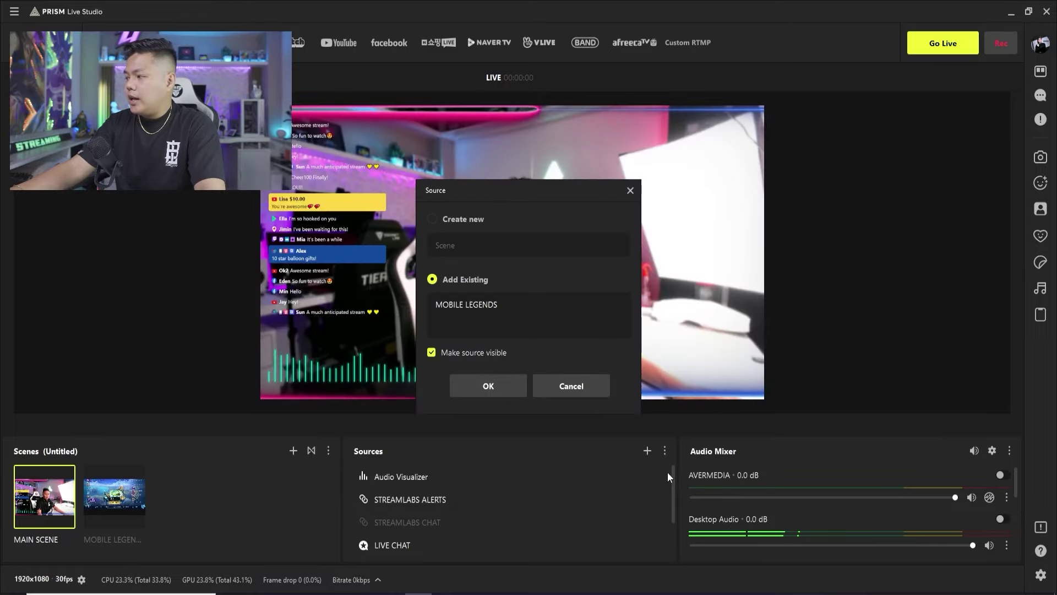
{"action": "left_click", "coordinate": [491, 303]}
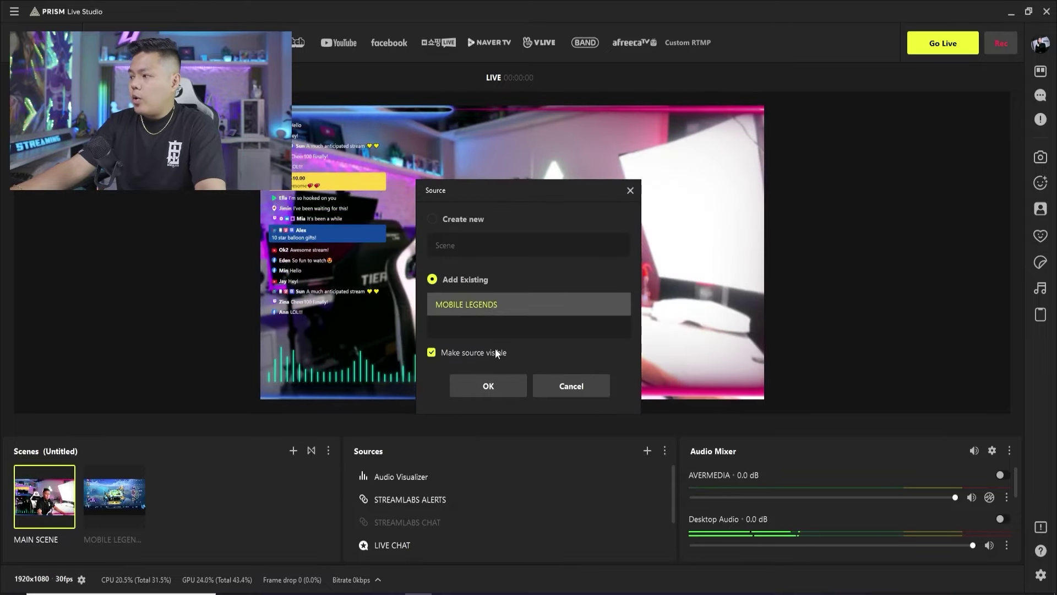
{"action": "left_click", "coordinate": [488, 385]}
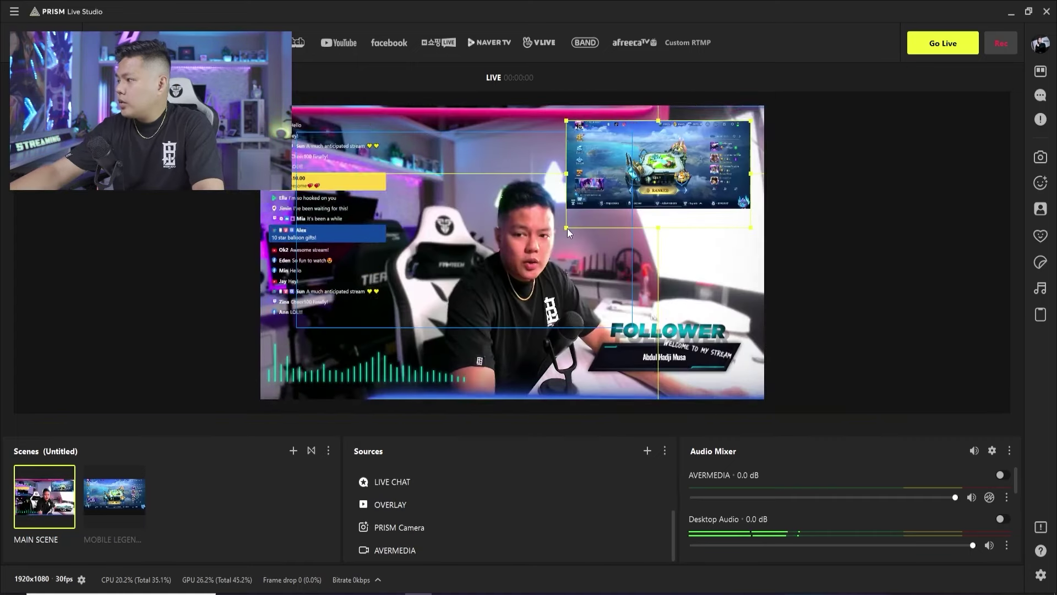
{"action": "left_click_drag", "start_coordinate": [566, 226], "coordinate": [596, 211]}
{"action": "left_click_drag", "start_coordinate": [659, 182], "coordinate": [661, 182]}
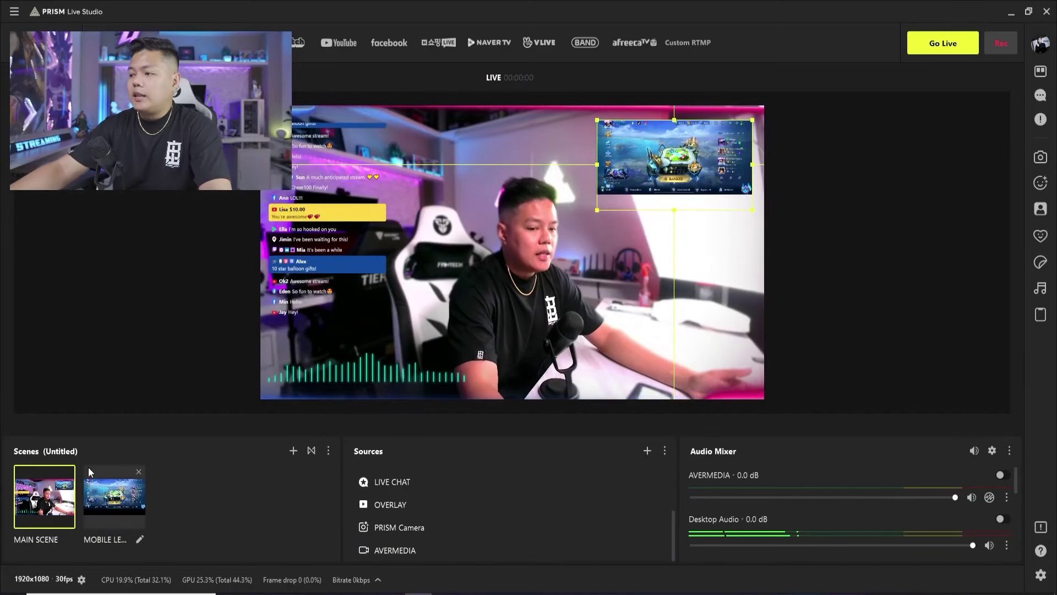
Duplicate MAIN SCENE as a new scene named PLAYING SCENE.
{"action": "right_click", "coordinate": [64, 491]}
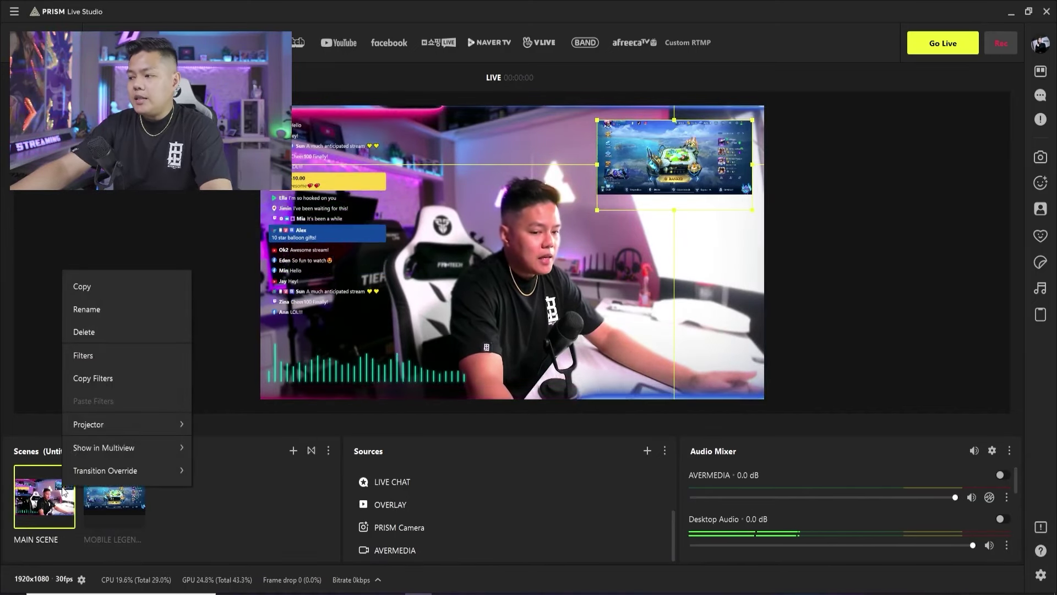
{"action": "left_click", "coordinate": [93, 285]}
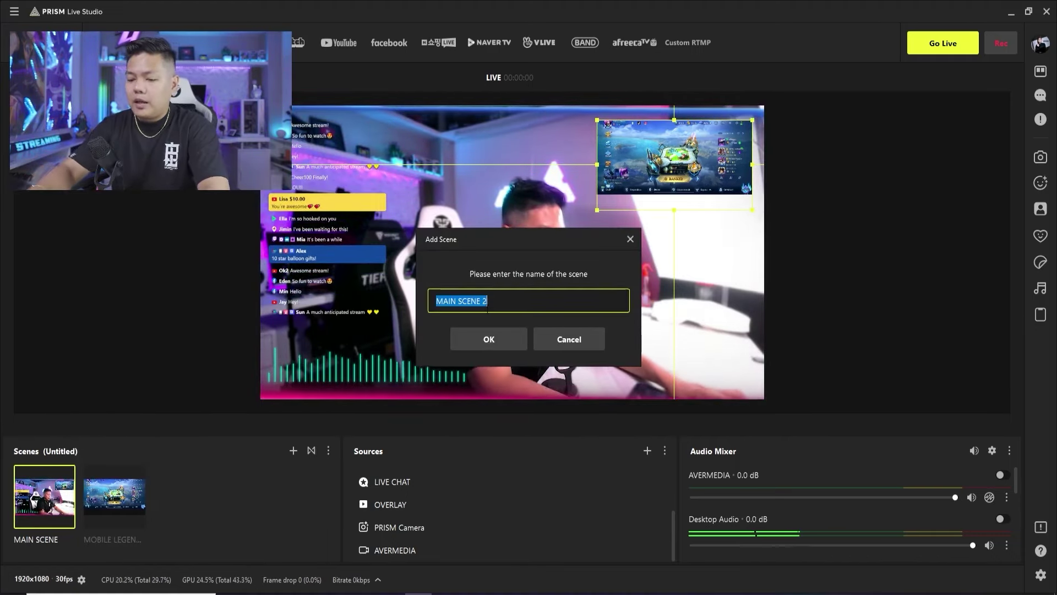
{"action": "type", "text": "PLAYING SCENE"}
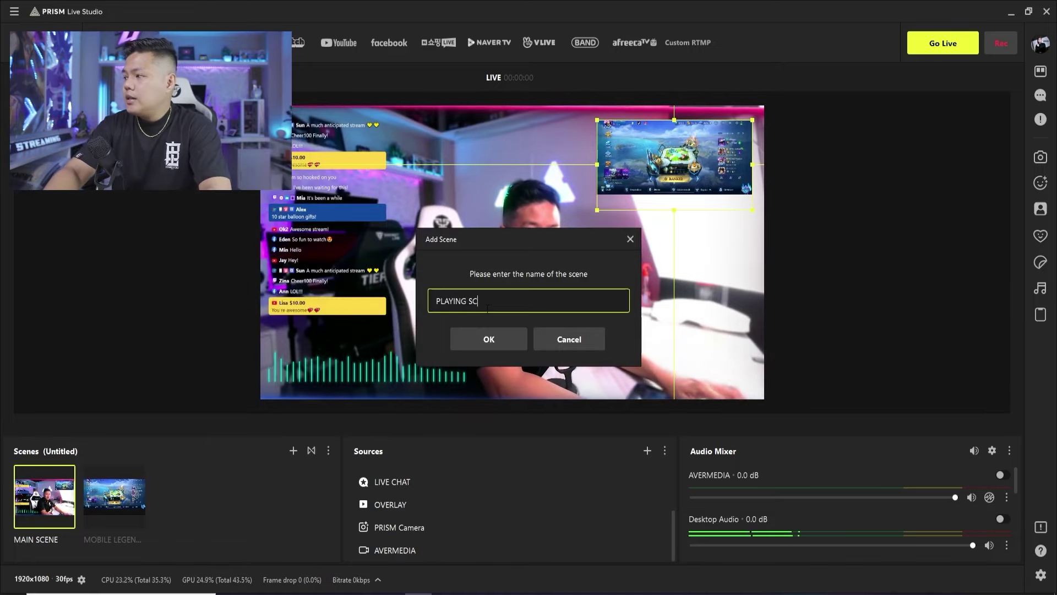
{"action": "left_click", "coordinate": [489, 339]}
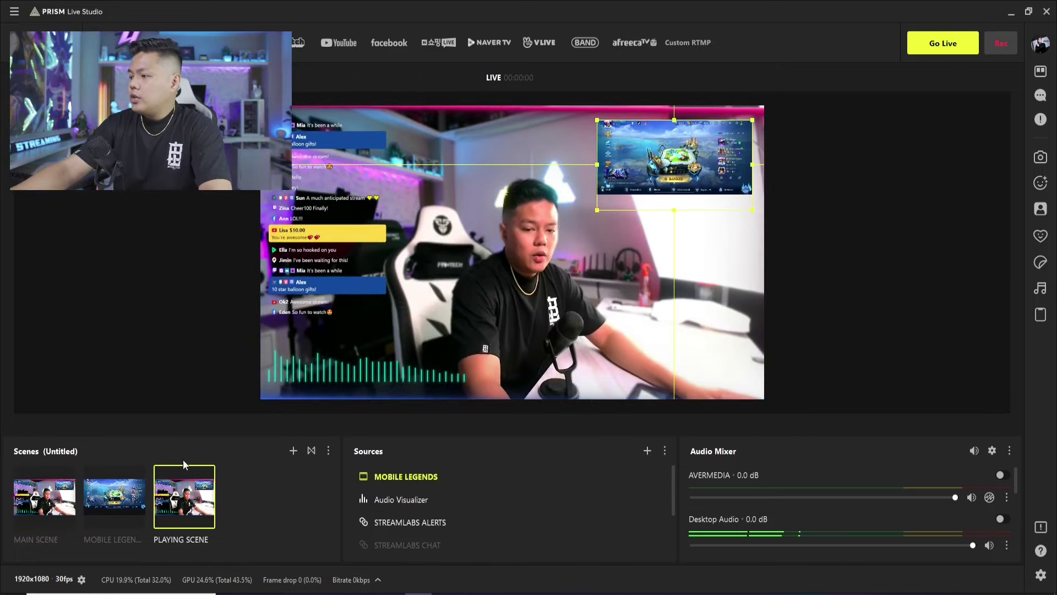
Switch through MOBILE LEGENDS, PLAYING SCENE and MAIN SCENE to review the scenes.
{"action": "left_click", "coordinate": [118, 496]}
{"action": "left_click", "coordinate": [182, 495]}
{"action": "left_click", "coordinate": [44, 495]}
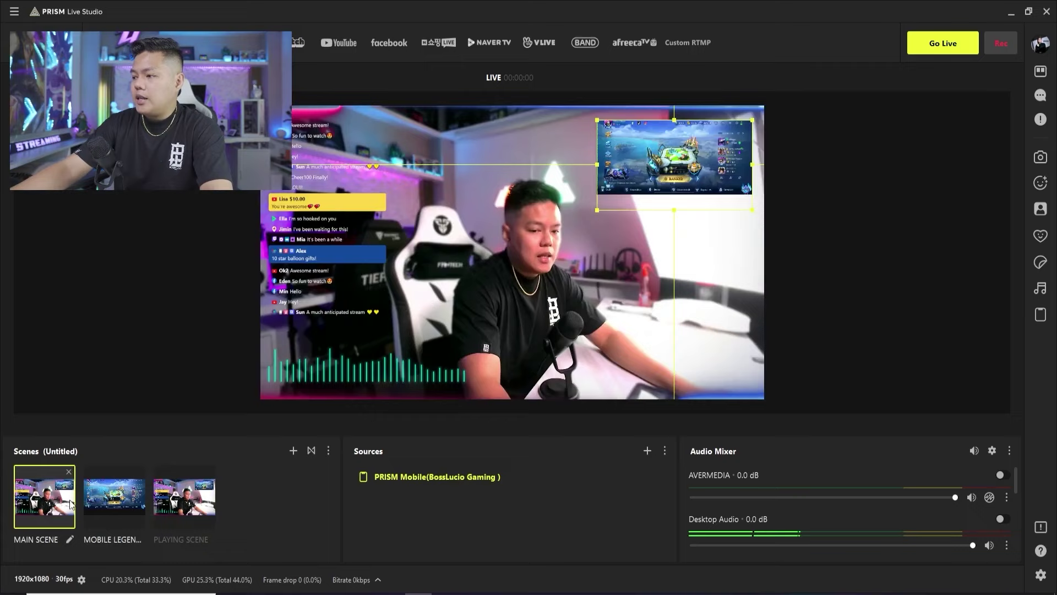
{"action": "left_click", "coordinate": [114, 496]}
In PLAYING SCENE, hide the Audio Visualizer, LIVE CHAT and OVERLAY sources.
{"action": "left_click", "coordinate": [184, 496]}
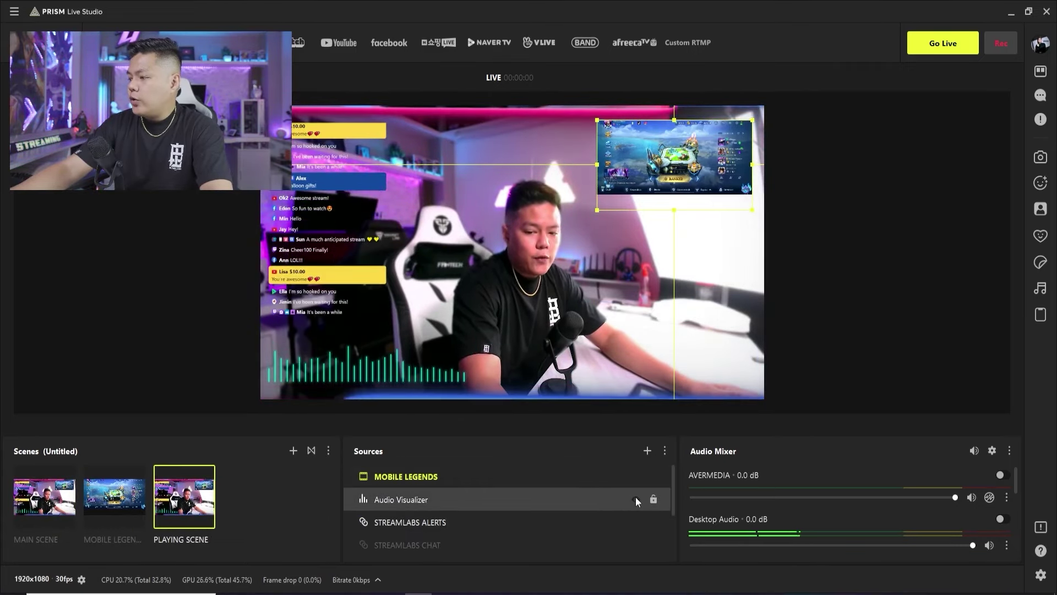
{"action": "left_click", "coordinate": [635, 499]}
{"action": "scroll", "coordinate": [617, 504], "scroll_direction": "down", "scroll_amount": 3}
{"action": "left_click", "coordinate": [634, 481]}
{"action": "left_click", "coordinate": [635, 505]}
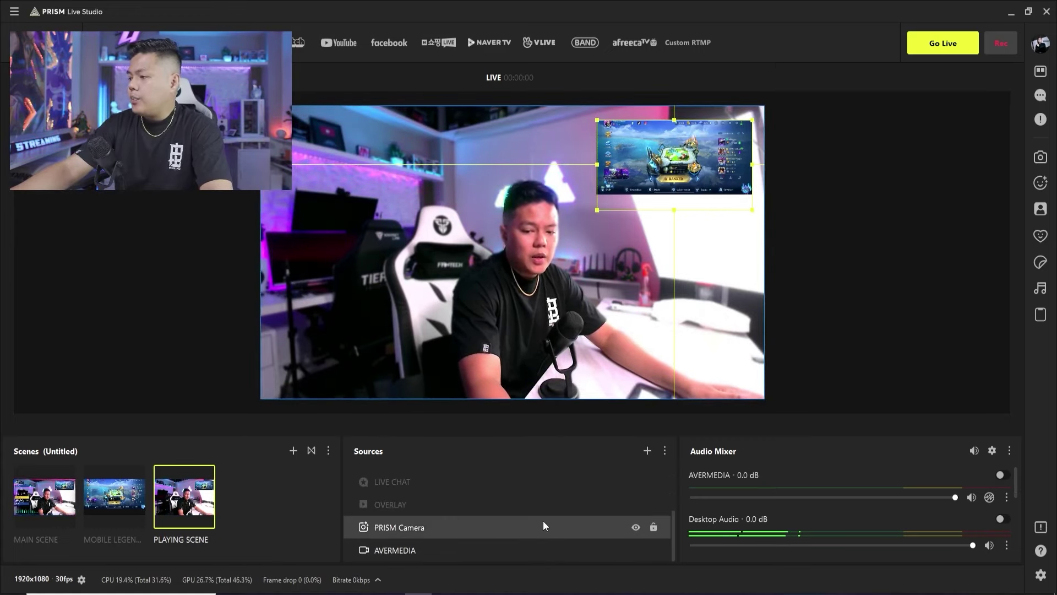
Reorder the MOBILE LEGENDS source so it sits directly below PRISM Camera in PLAYING SCENE.
{"action": "scroll", "coordinate": [543, 525], "scroll_direction": "up", "scroll_amount": 3}
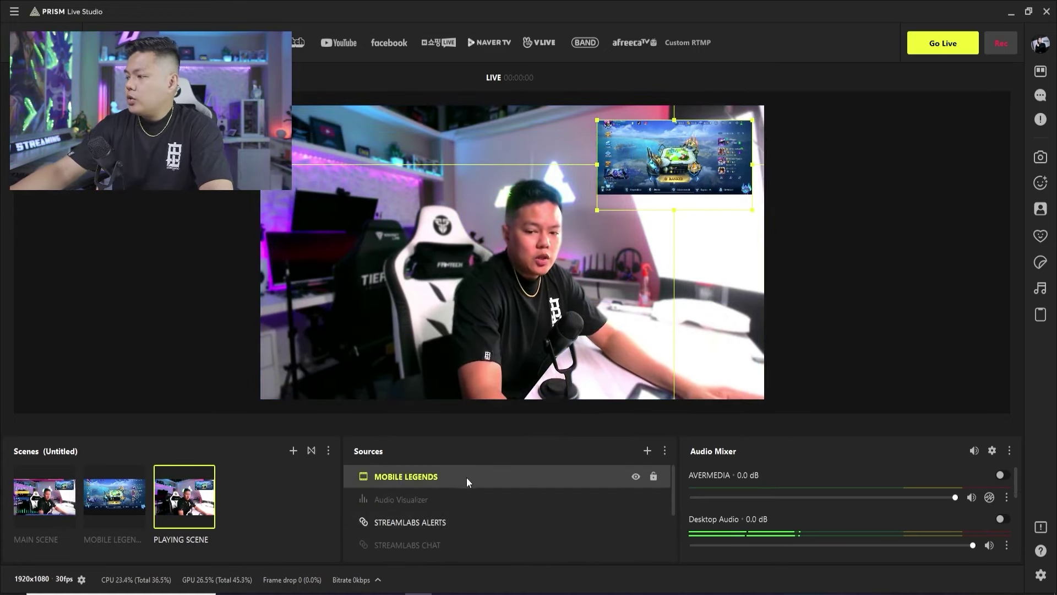
{"action": "left_click_drag", "start_coordinate": [478, 477], "coordinate": [465, 559]}
Shrink the PRISM Camera picture to a small inset and place it near the canvas's lower-left corner.
{"action": "left_click", "coordinate": [706, 127]}
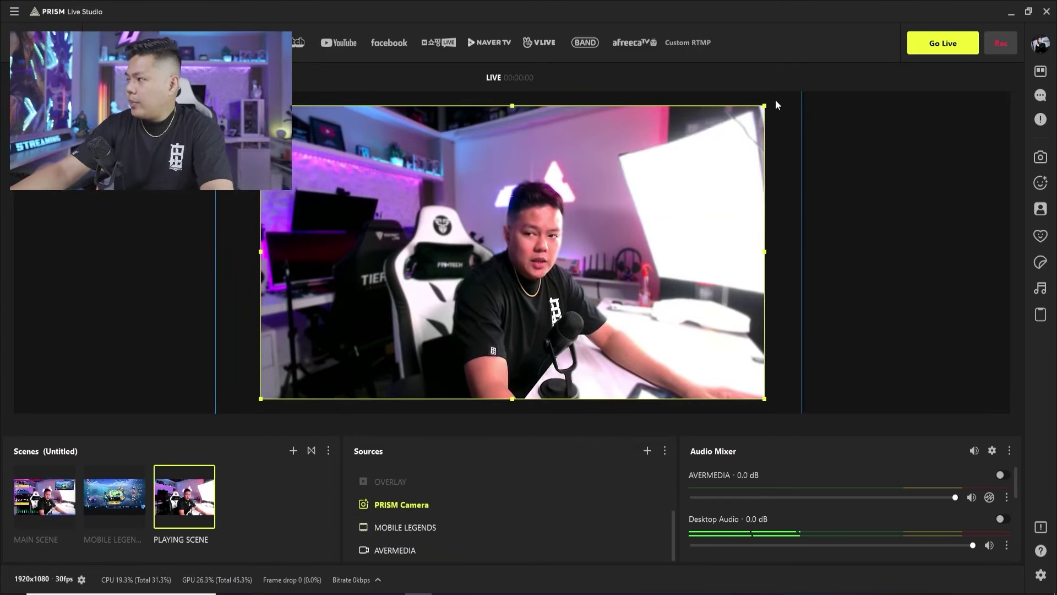
{"action": "left_click_drag", "start_coordinate": [764, 108], "coordinate": [406, 313]}
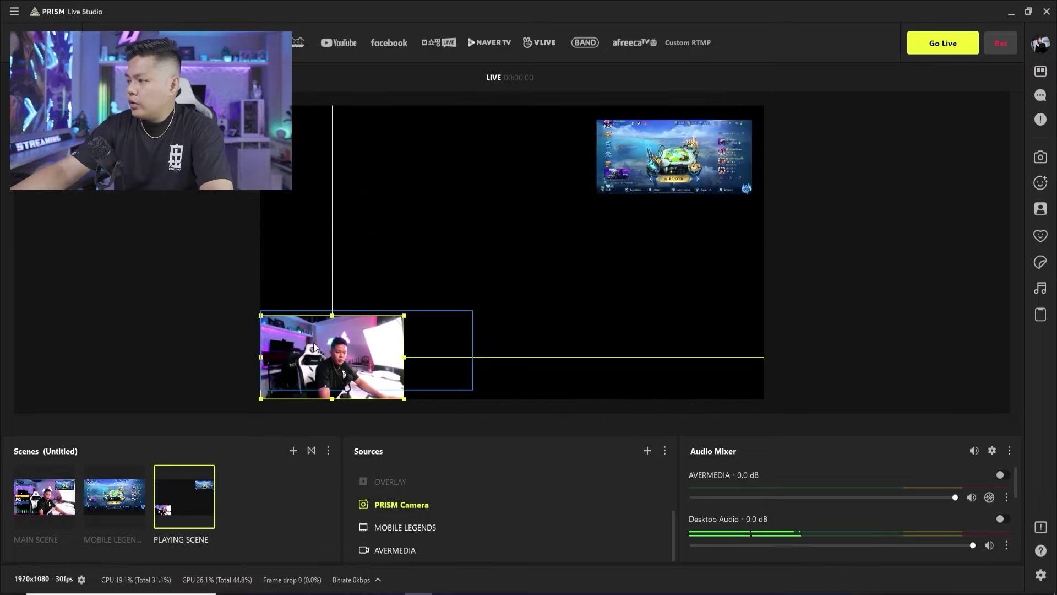
{"action": "left_click_drag", "start_coordinate": [313, 345], "coordinate": [330, 314]}
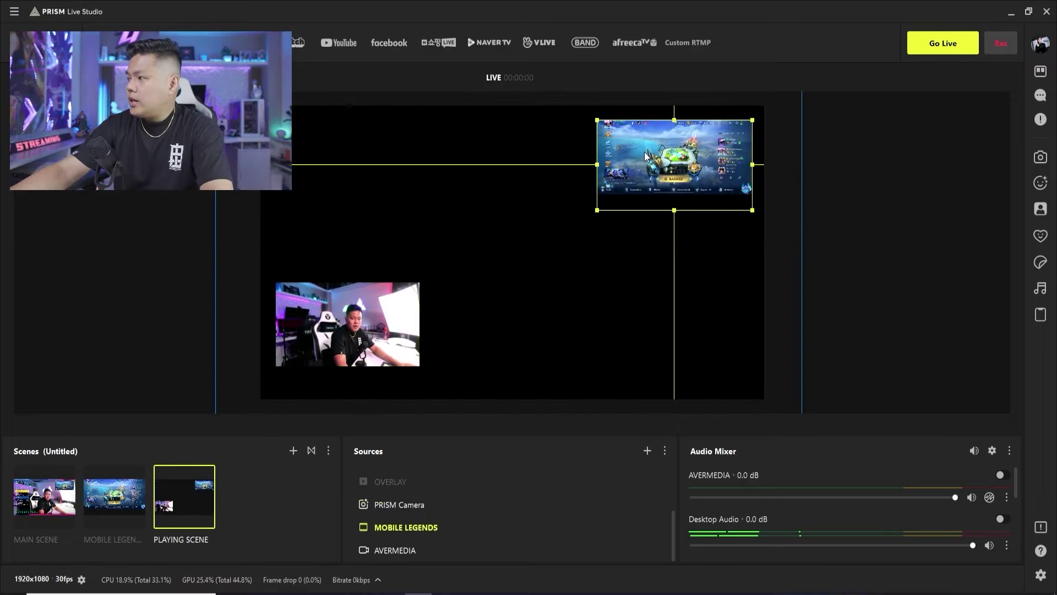
Enlarge the MOBILE LEGENDS capture to fill the canvas and fine-tune the PRISM Camera inset's size and position near the canvas's lower-left corner.
{"action": "left_click_drag", "start_coordinate": [645, 155], "coordinate": [306, 144]}
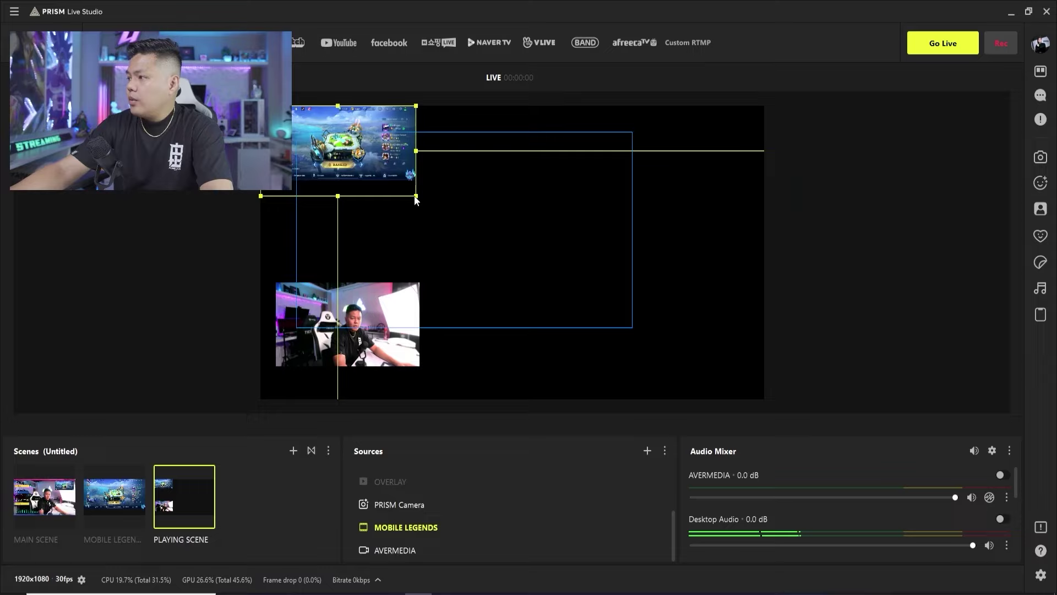
{"action": "left_click_drag", "start_coordinate": [415, 196], "coordinate": [765, 412]}
{"action": "left_click_drag", "start_coordinate": [332, 317], "coordinate": [325, 330]}
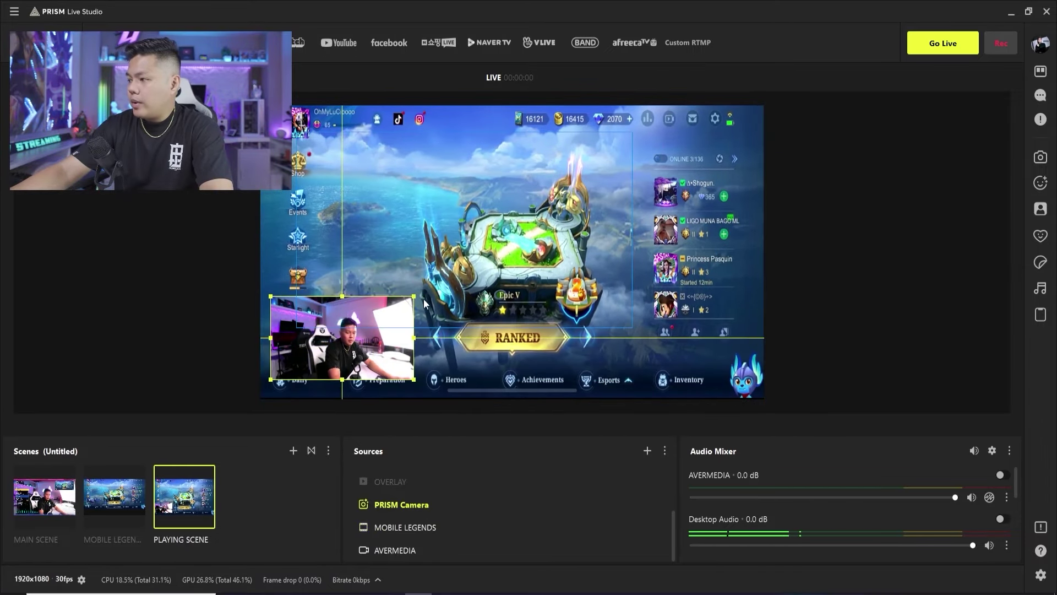
{"action": "left_click_drag", "start_coordinate": [414, 296], "coordinate": [419, 294]}
Move the STREAMLABS ALERTS source to the upper centre of the PLAYING SCENE canvas, over the gameplay.
{"action": "scroll", "coordinate": [448, 517], "scroll_direction": "down", "scroll_amount": 5}
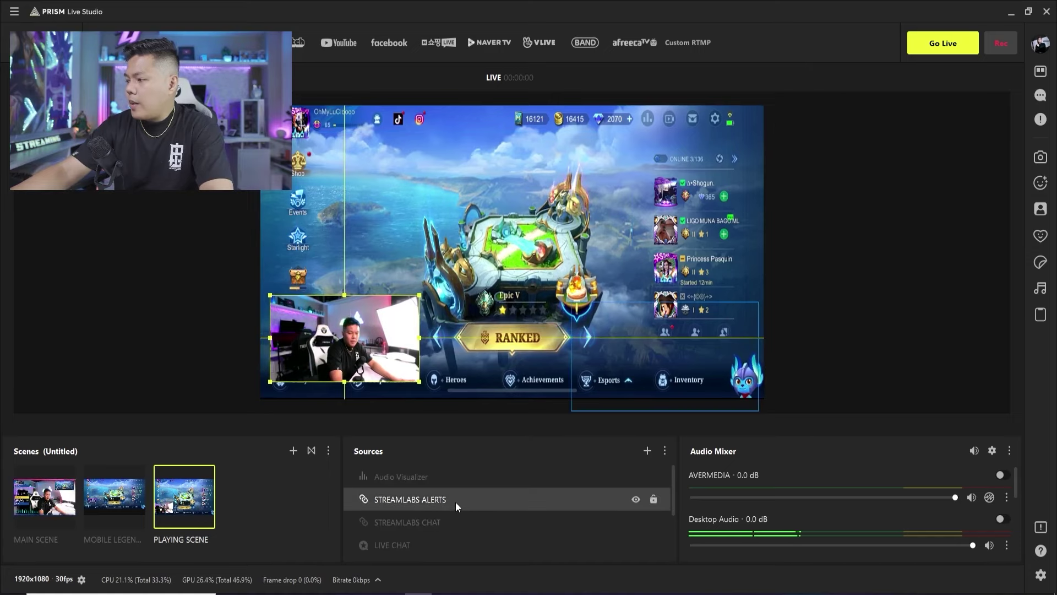
{"action": "left_click", "coordinate": [455, 500]}
{"action": "left_click_drag", "start_coordinate": [611, 366], "coordinate": [477, 187]}
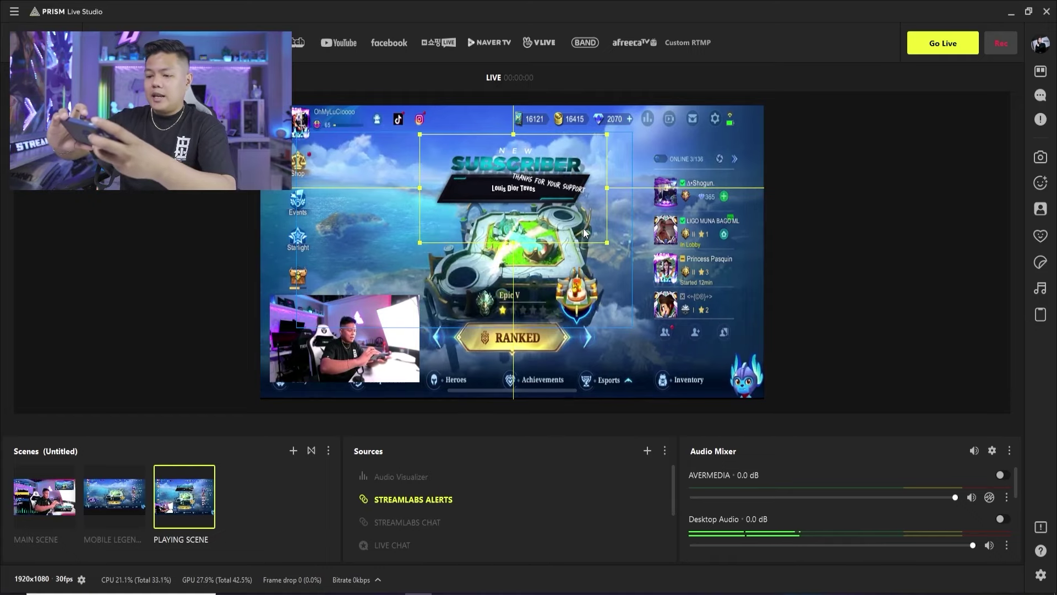
Switch between MAIN SCENE and PLAYING SCENE to compare the two finished layouts.
{"action": "left_click", "coordinate": [59, 502]}
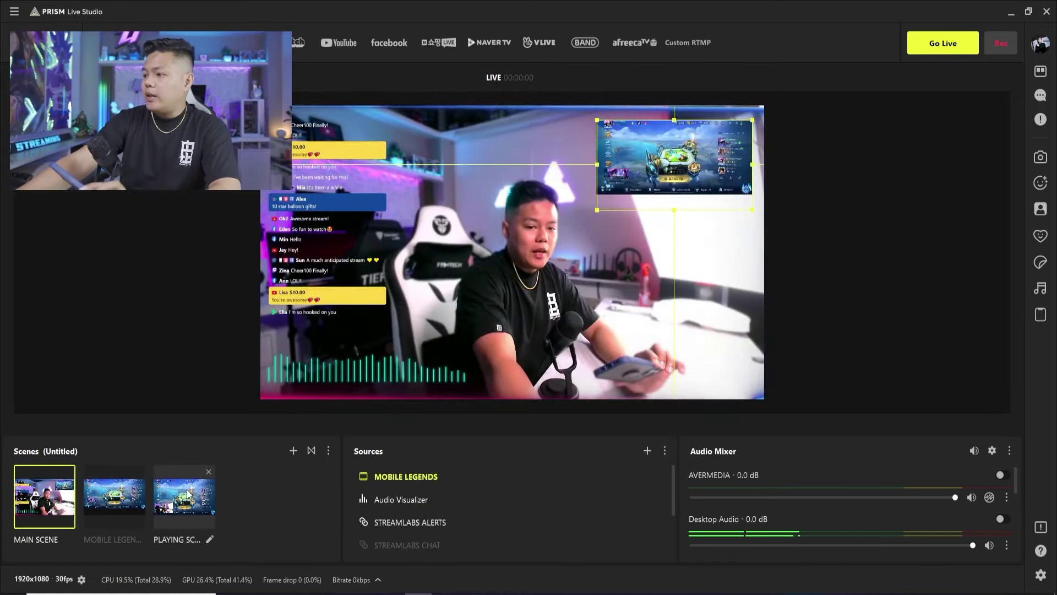
{"action": "left_click", "coordinate": [188, 497]}
{"action": "left_click", "coordinate": [50, 498]}
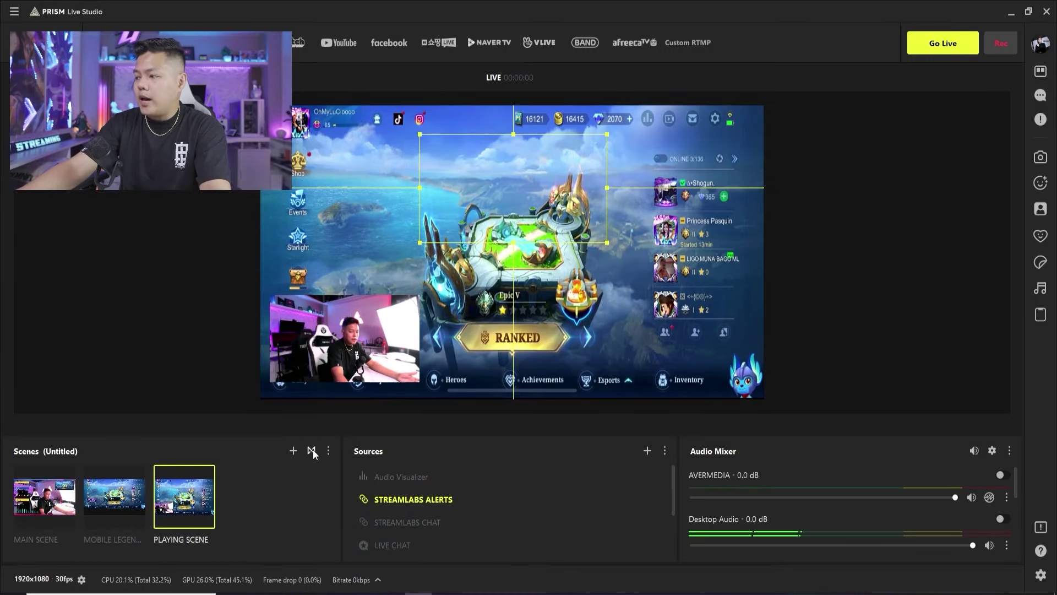
Add a Luma Wipe transition for switching between scenes and bring up its properties.
{"action": "left_click", "coordinate": [312, 451]}
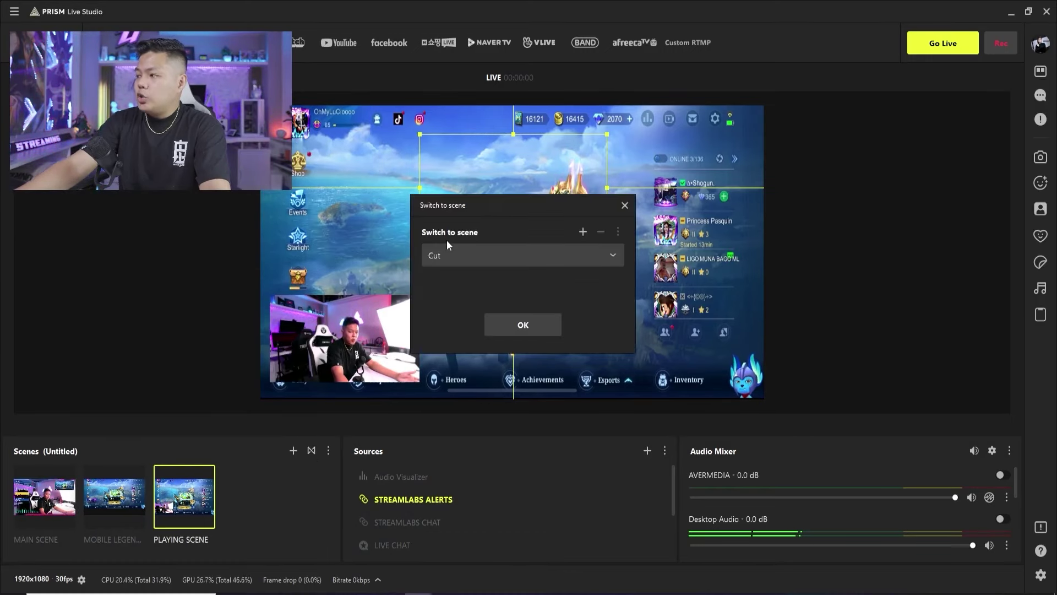
{"action": "left_click", "coordinate": [479, 251]}
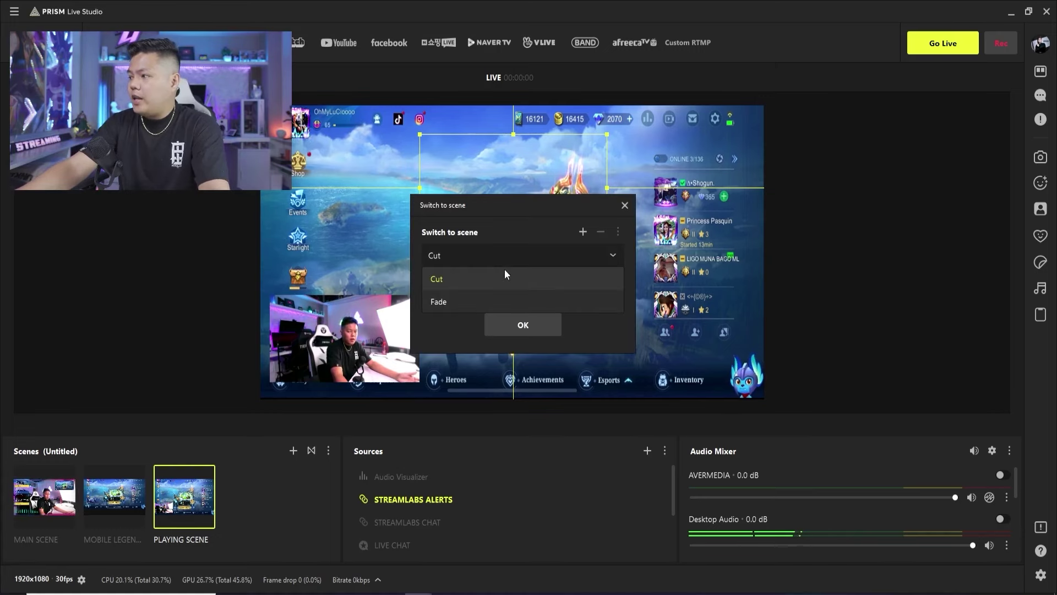
{"action": "left_click", "coordinate": [583, 231]}
{"action": "left_click", "coordinate": [582, 230]}
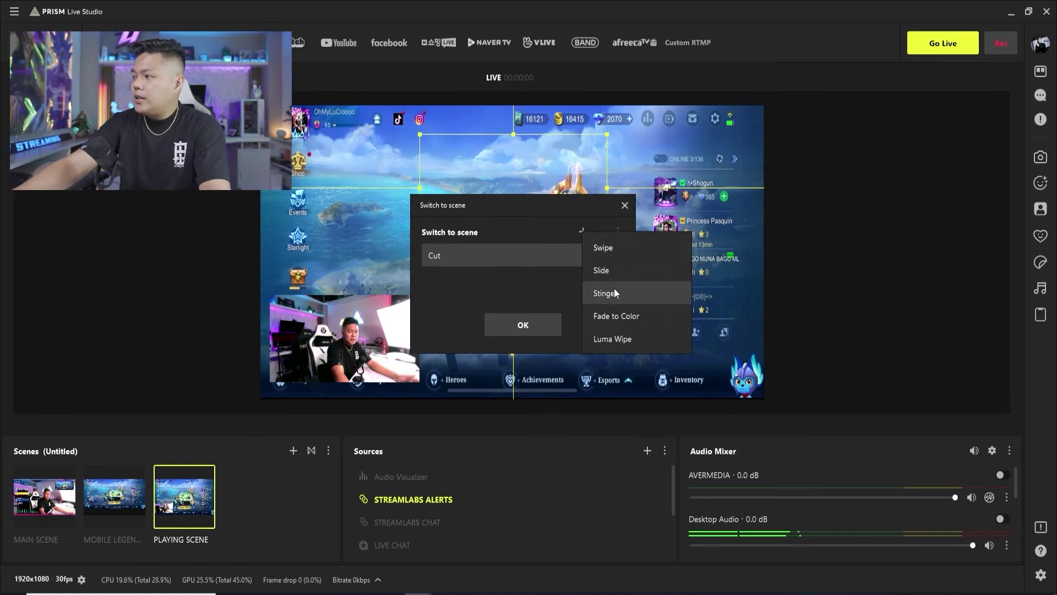
{"action": "left_click", "coordinate": [612, 338]}
{"action": "left_click", "coordinate": [485, 317]}
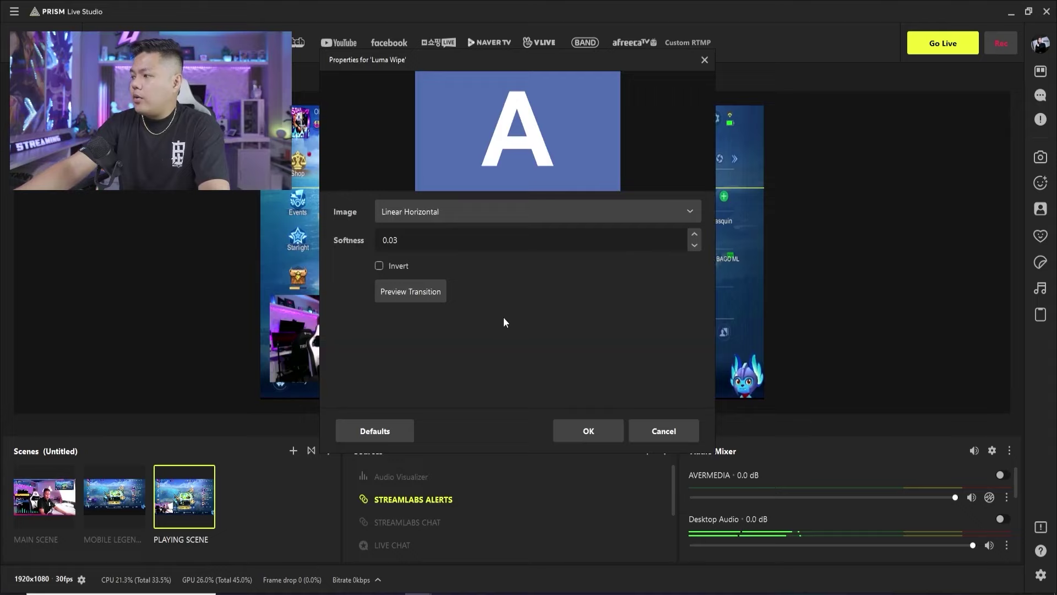
Preview the Luma Wipe transition with the Linear Horizontal, Curtain and Iris images.
{"action": "left_click", "coordinate": [417, 293]}
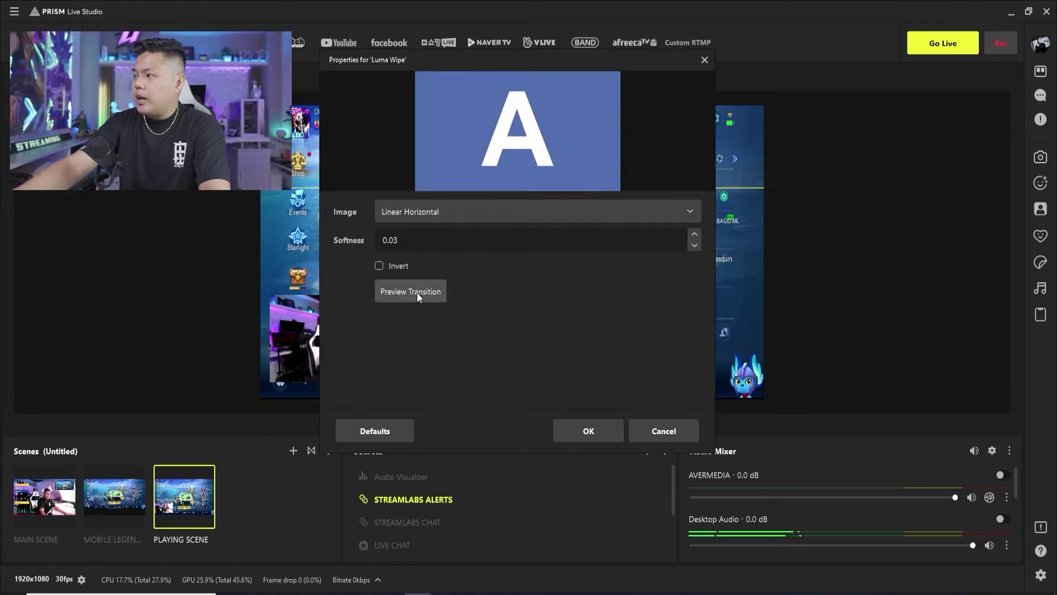
{"action": "left_click", "coordinate": [417, 292]}
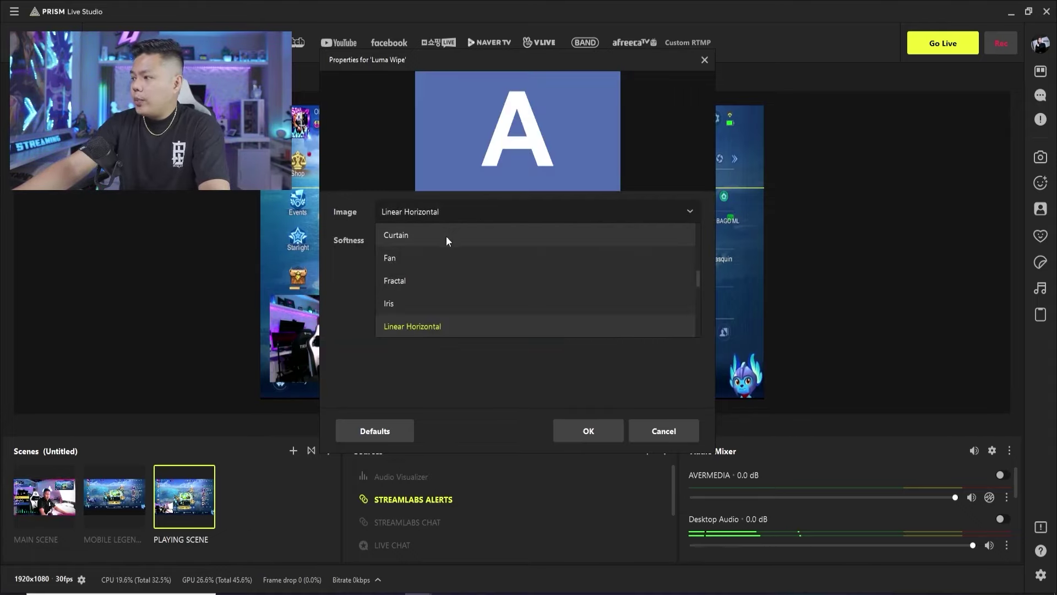
{"action": "left_click", "coordinate": [443, 213]}
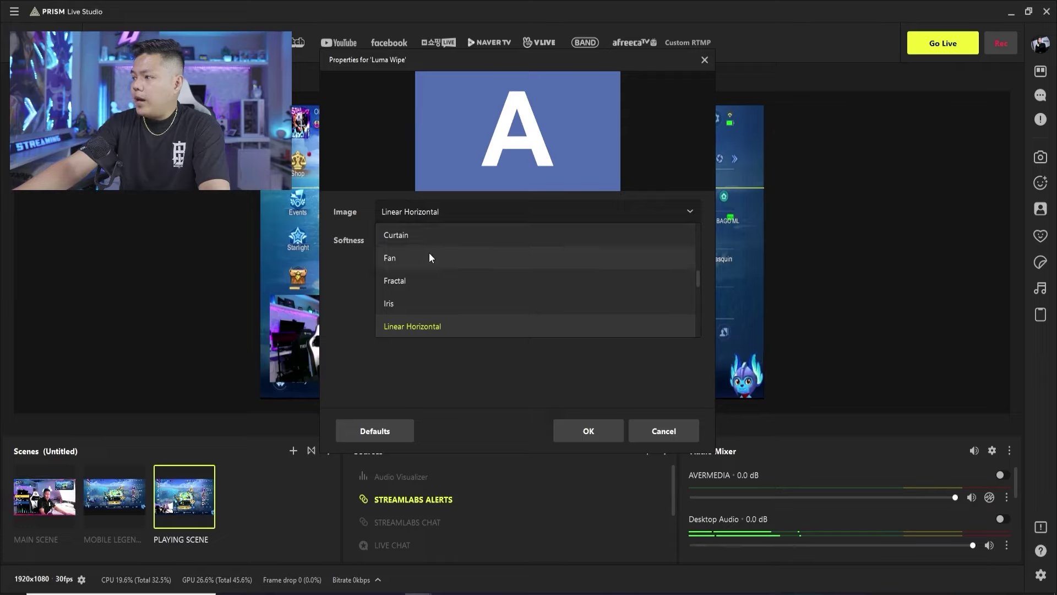
{"action": "left_click", "coordinate": [429, 235]}
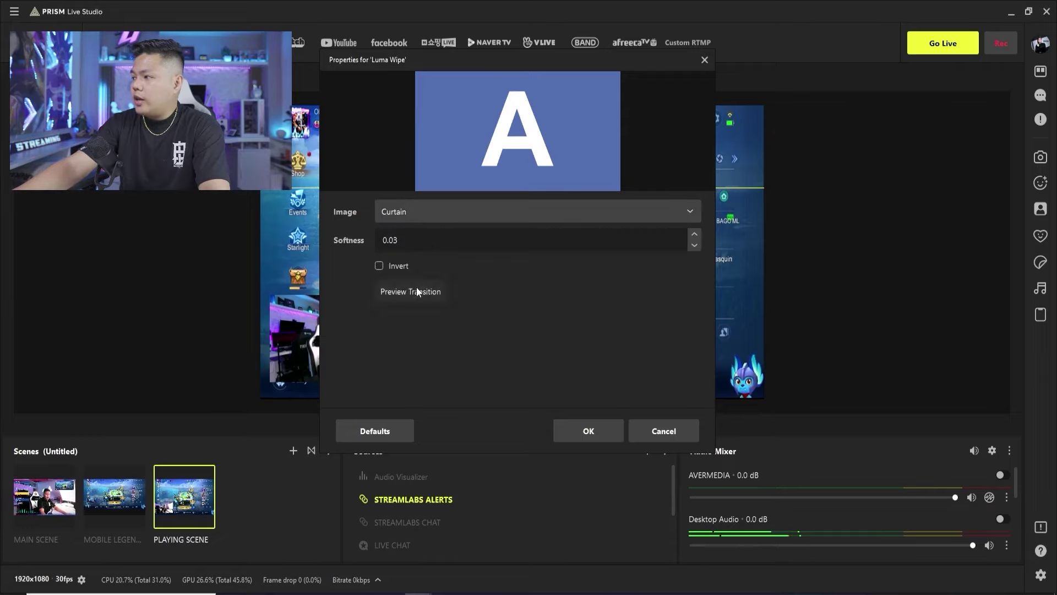
{"action": "left_click", "coordinate": [418, 290]}
{"action": "left_click", "coordinate": [458, 214]}
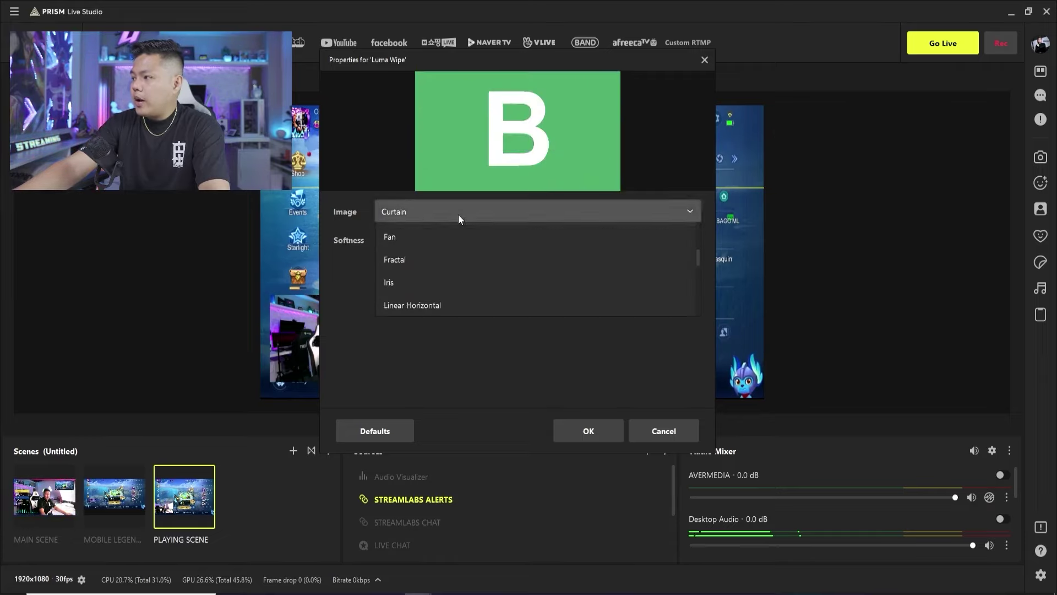
{"action": "left_click", "coordinate": [442, 261]}
{"action": "left_click", "coordinate": [415, 292]}
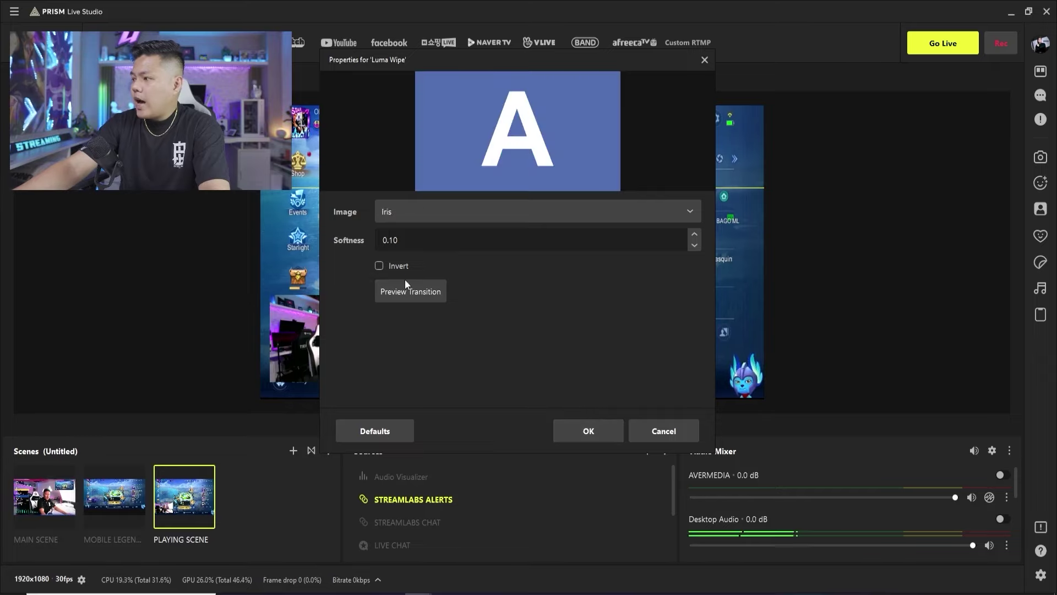
{"action": "left_click", "coordinate": [407, 293]}
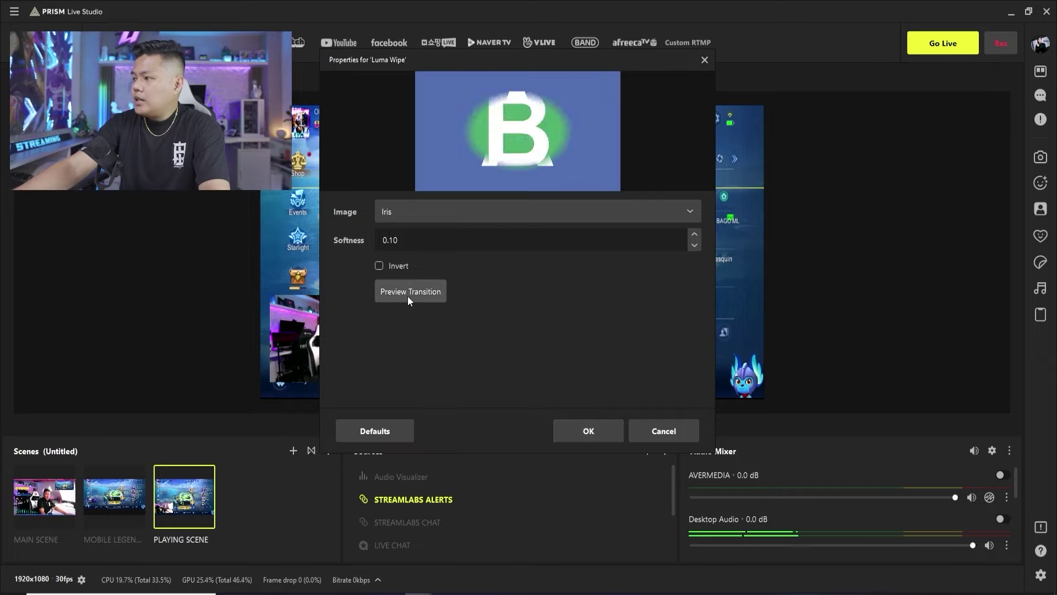
Set the Luma Wipe image to Sinus 9 and accept it as the scene transition.
{"action": "left_click", "coordinate": [422, 293]}
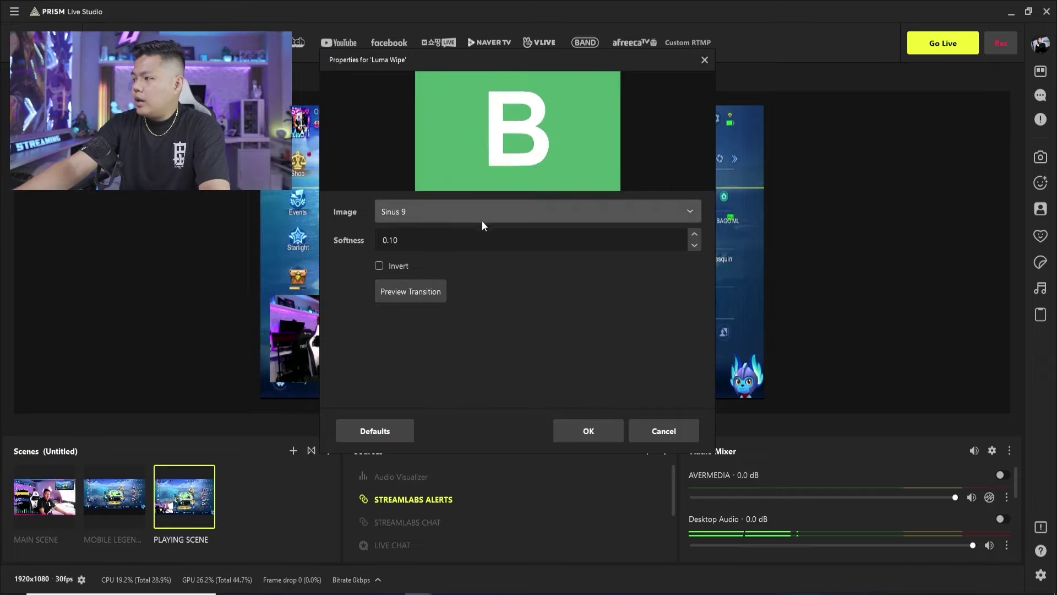
{"action": "left_click", "coordinate": [593, 431]}
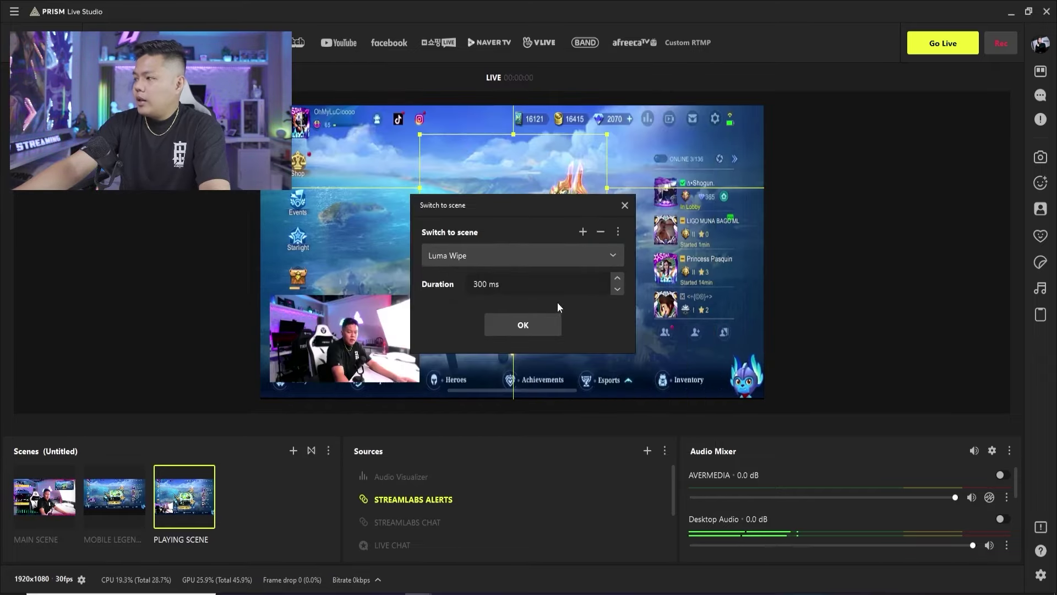
{"action": "left_click", "coordinate": [541, 316]}
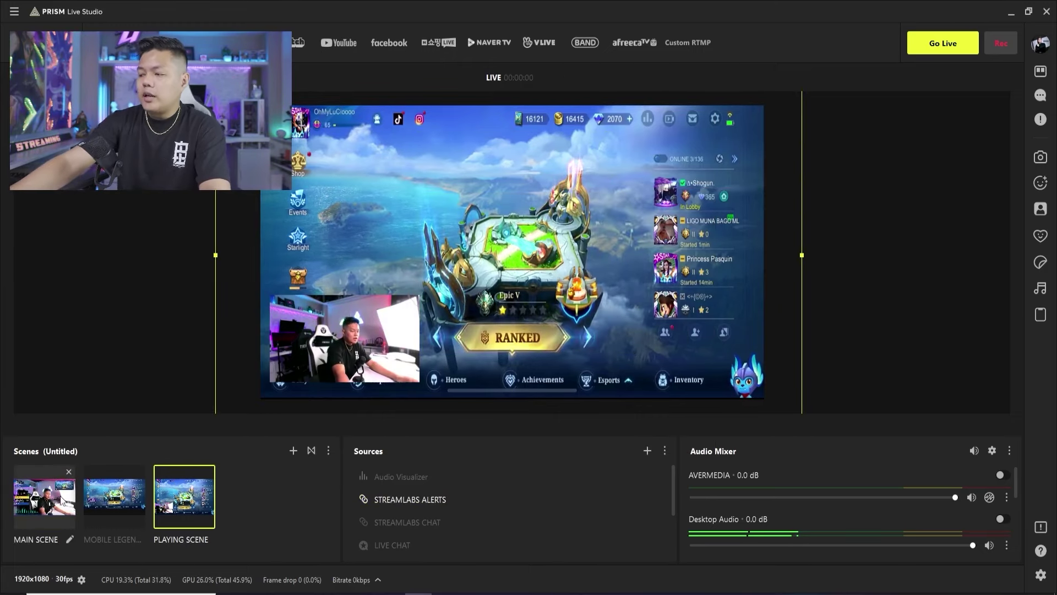
Switch between MAIN SCENE and PLAYING SCENE to test the new Luma Wipe transition.
{"action": "left_click", "coordinate": [46, 507]}
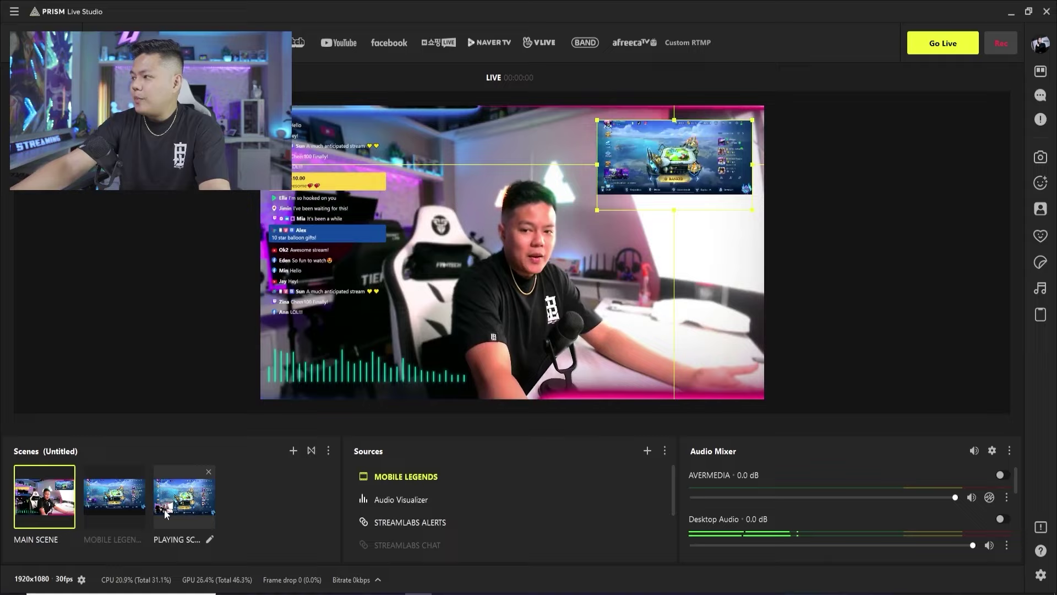
{"action": "left_click", "coordinate": [164, 508]}
{"action": "left_click", "coordinate": [15, 509]}
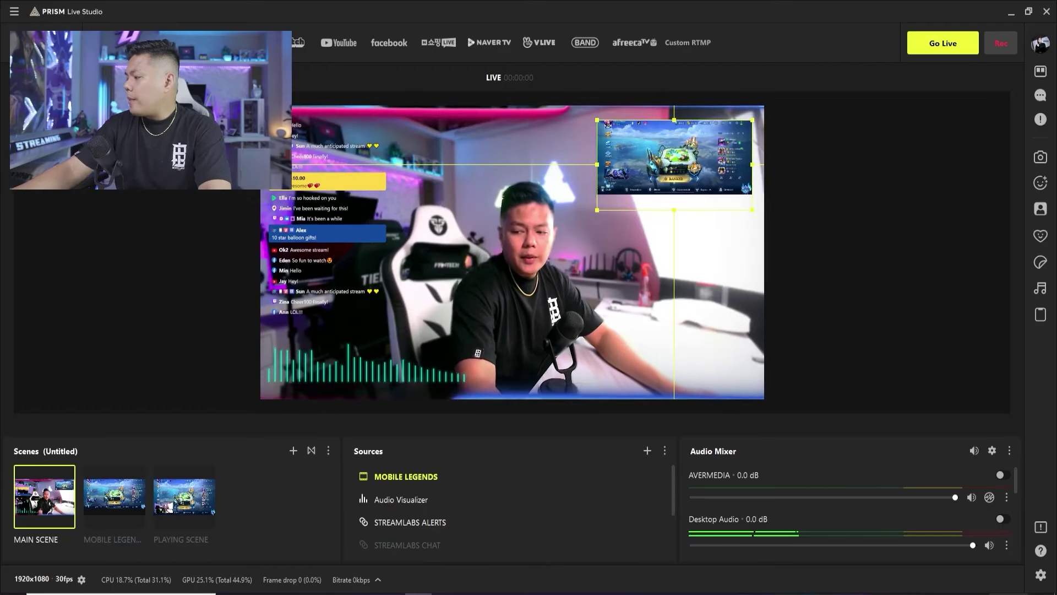
In the Output settings, set the Downscale Filter to Lanczos (Sharpened scaling, 36 samples).
{"action": "left_click", "coordinate": [1038, 573]}
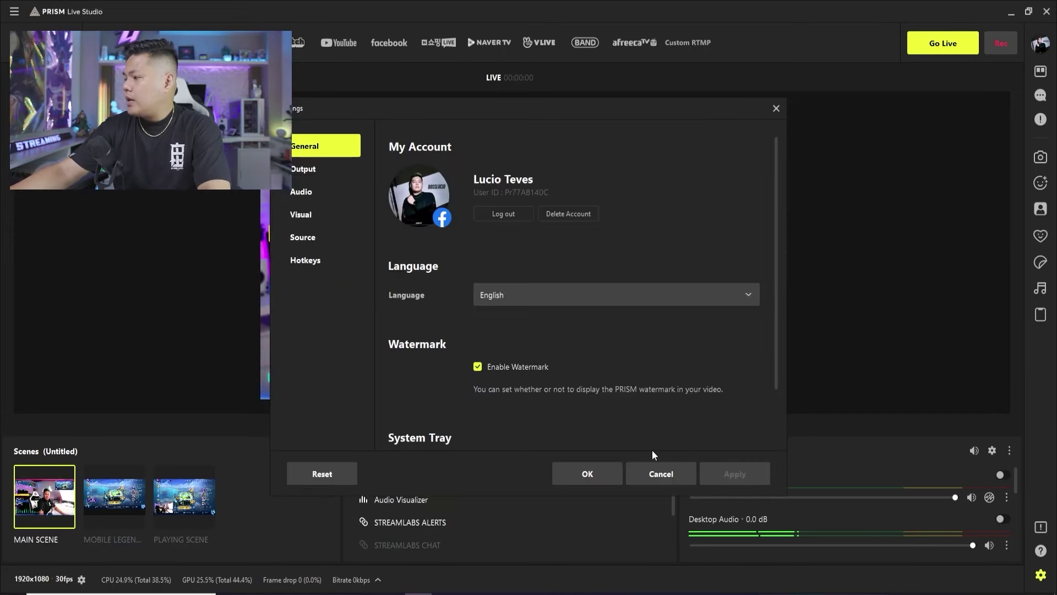
{"action": "left_click", "coordinate": [318, 170]}
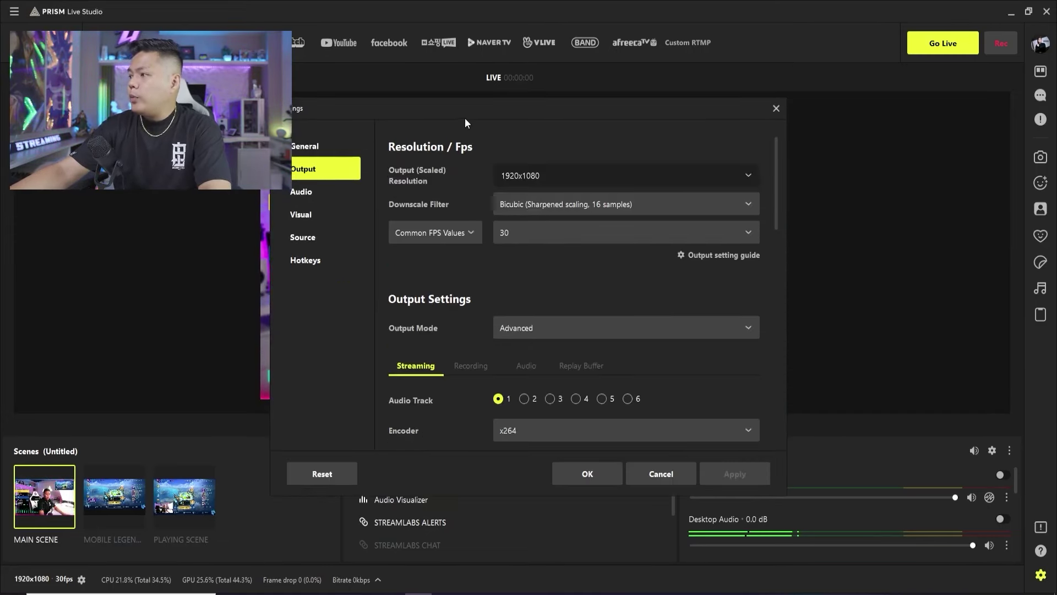
{"action": "left_click_drag", "start_coordinate": [465, 118], "coordinate": [485, 117]}
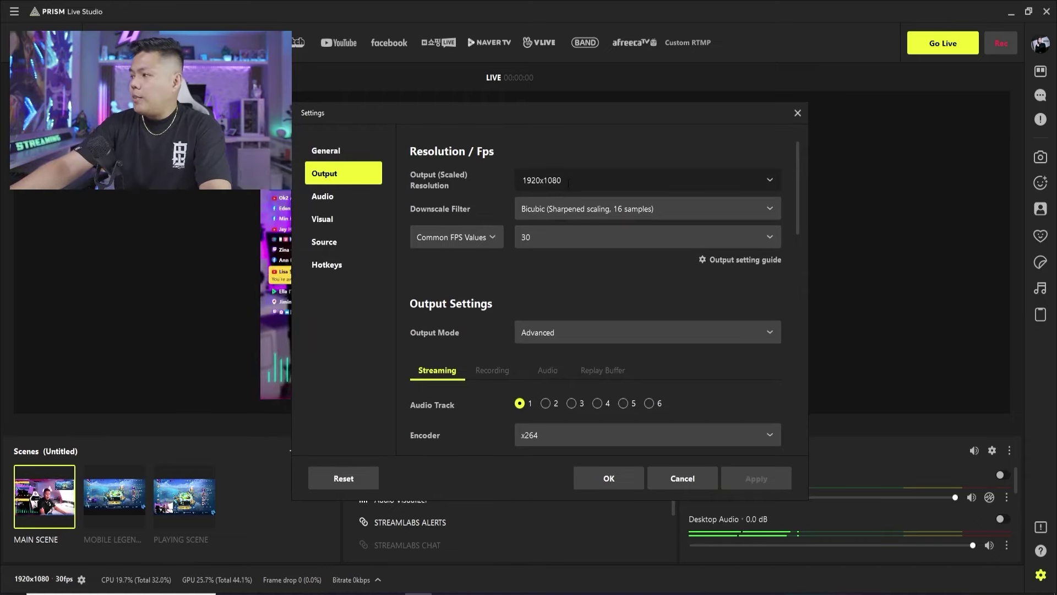
{"action": "left_click", "coordinate": [571, 210]}
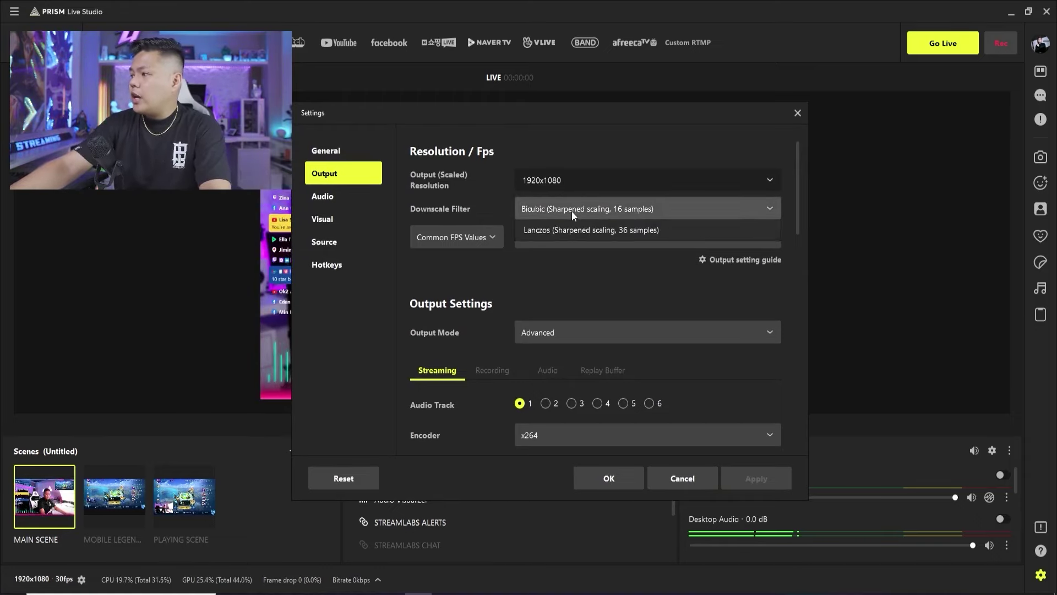
{"action": "left_click", "coordinate": [586, 301]}
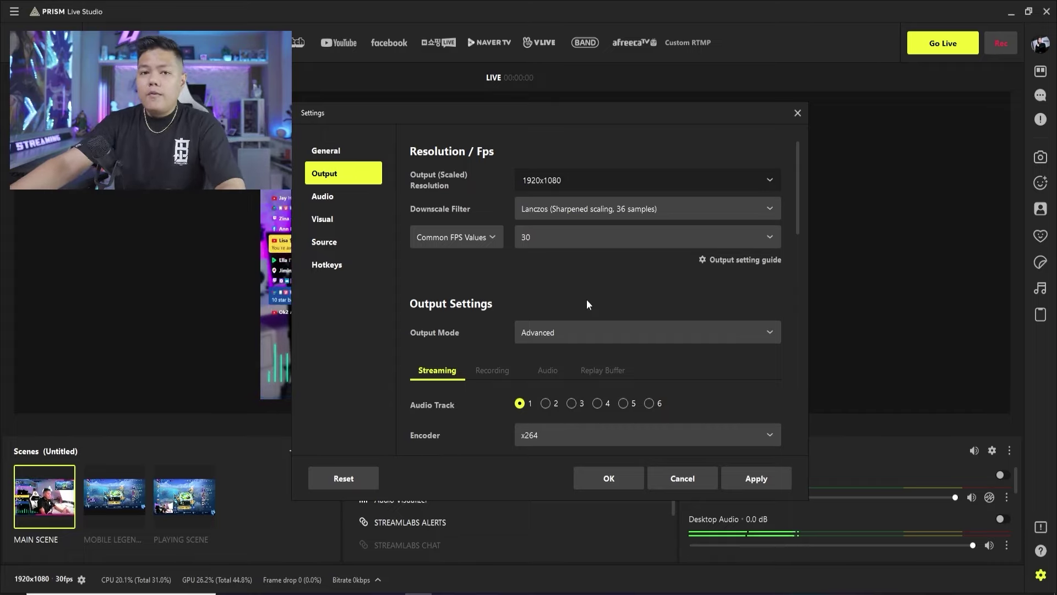
{"action": "left_click", "coordinate": [591, 208]}
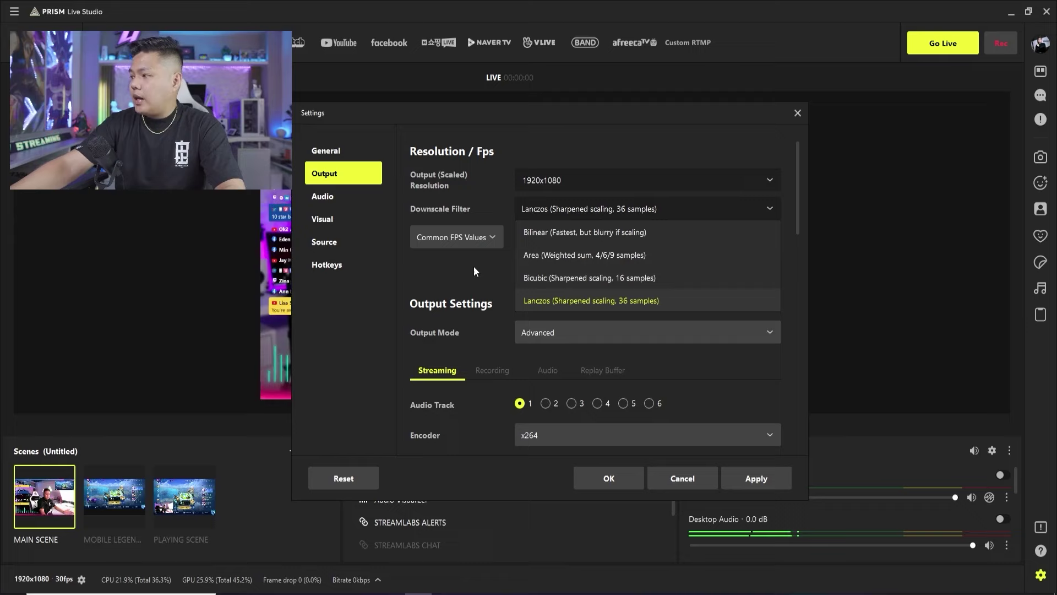
{"action": "key", "text": "Escape"}
Set the common FPS value for the output to 60.
{"action": "left_click", "coordinate": [567, 239]}
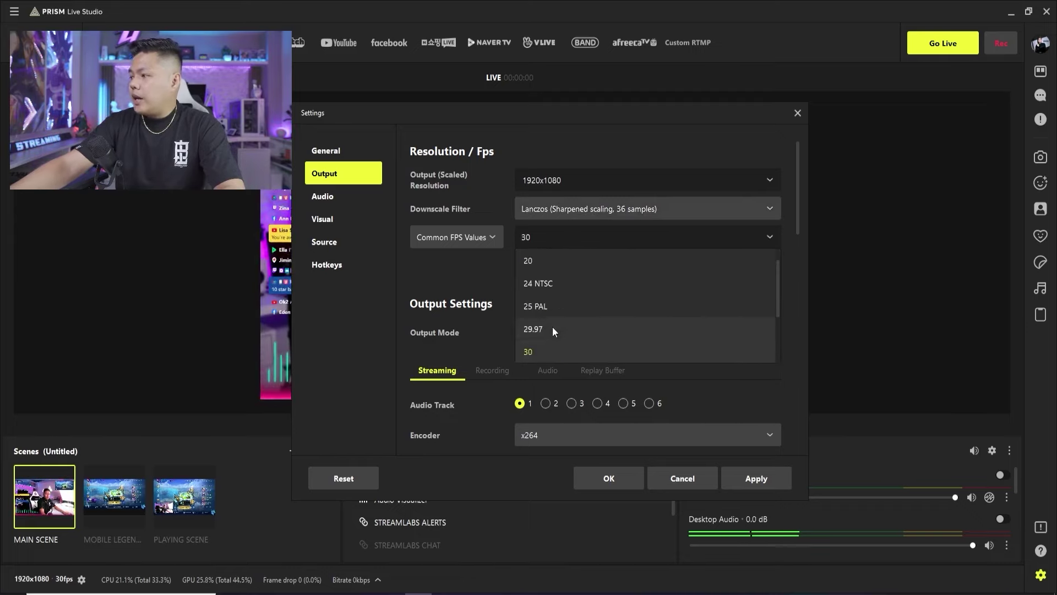
{"action": "scroll", "coordinate": [552, 326], "scroll_direction": "down", "scroll_amount": 2}
{"action": "left_click", "coordinate": [538, 350]}
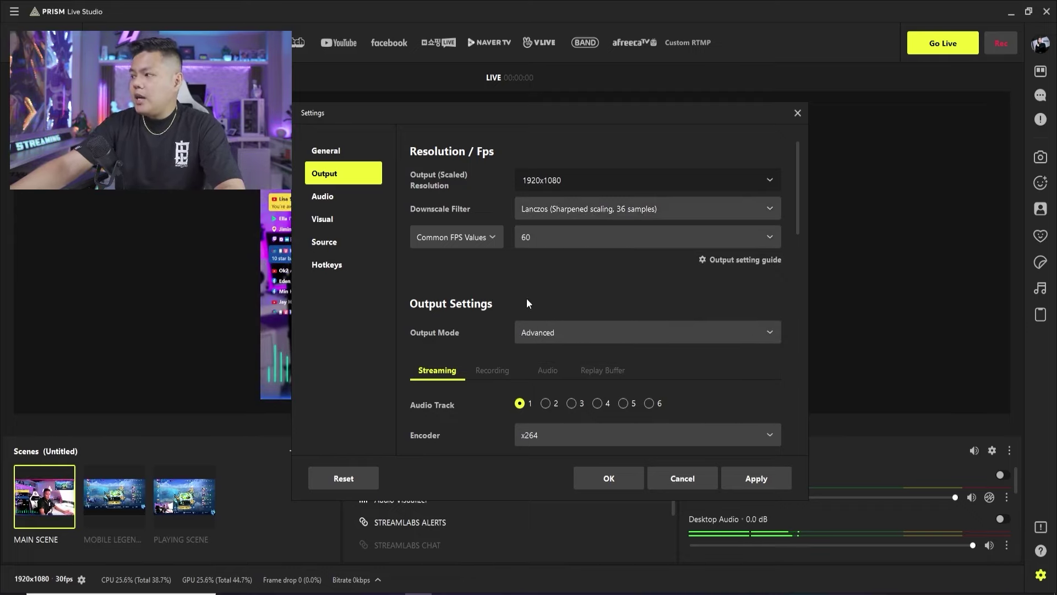
Keep the Output Mode on Advanced and set the streaming encoder to NVIDIA NVENC H.264 (new).
{"action": "scroll", "coordinate": [474, 281], "scroll_direction": "down", "scroll_amount": 1}
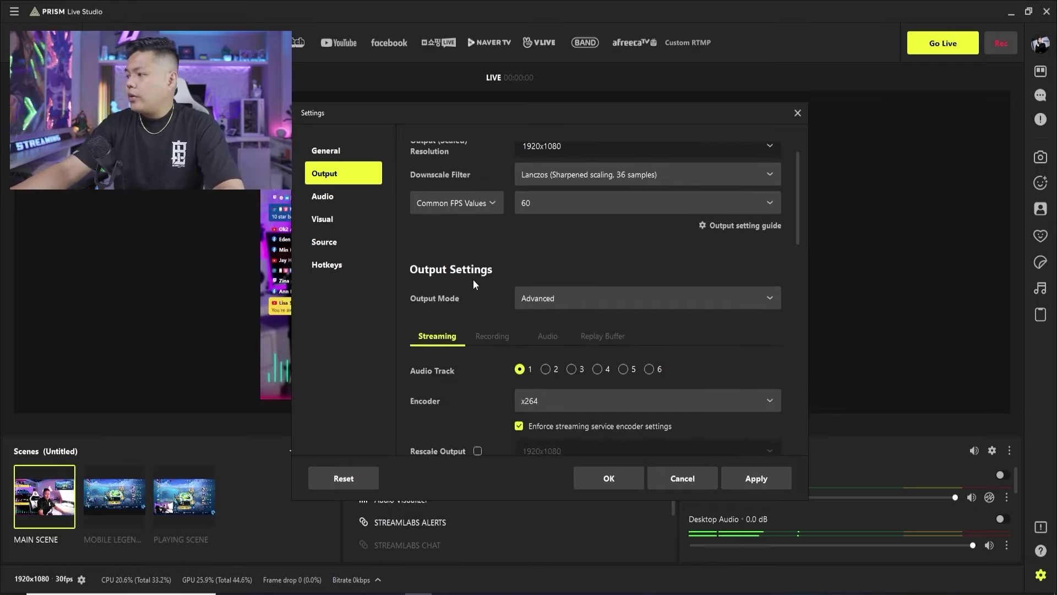
{"action": "scroll", "coordinate": [474, 296], "scroll_direction": "down", "scroll_amount": 1}
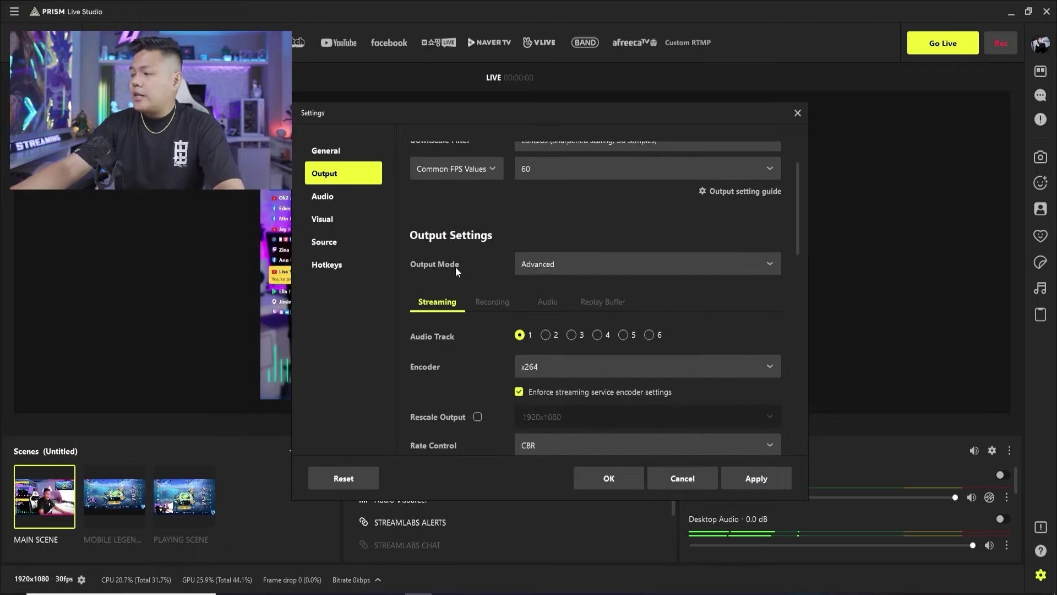
{"action": "left_click", "coordinate": [567, 265]}
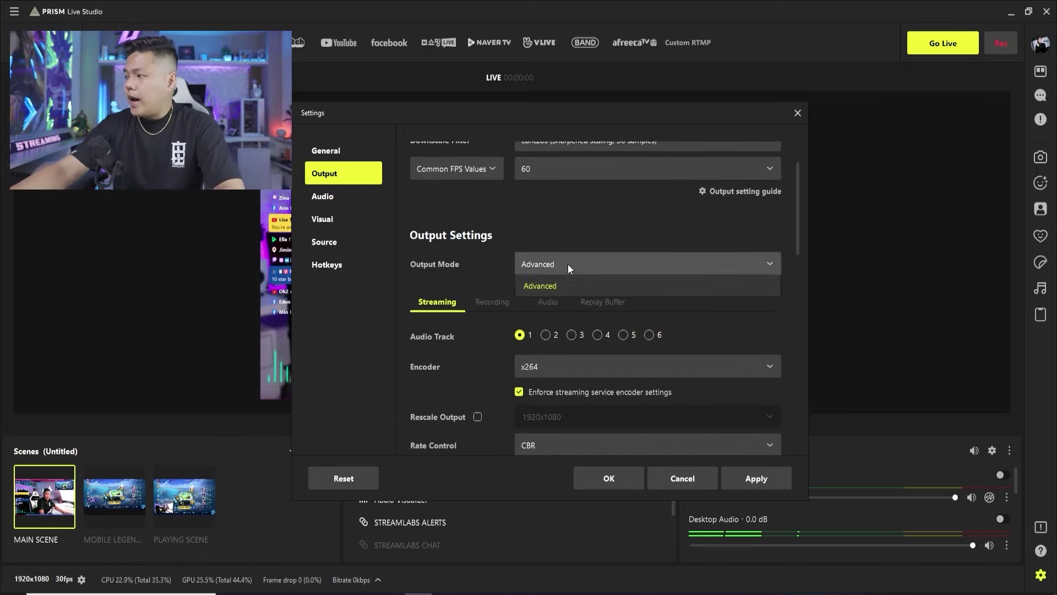
{"action": "left_click", "coordinate": [567, 263]}
{"action": "scroll", "coordinate": [489, 272], "scroll_direction": "down", "scroll_amount": 2}
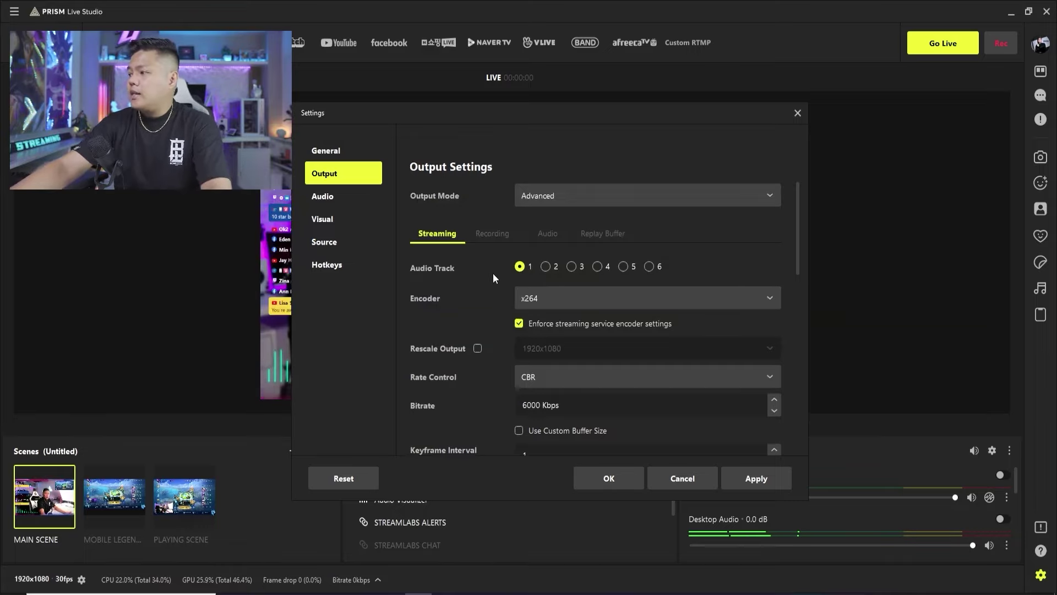
{"action": "left_click", "coordinate": [560, 294]}
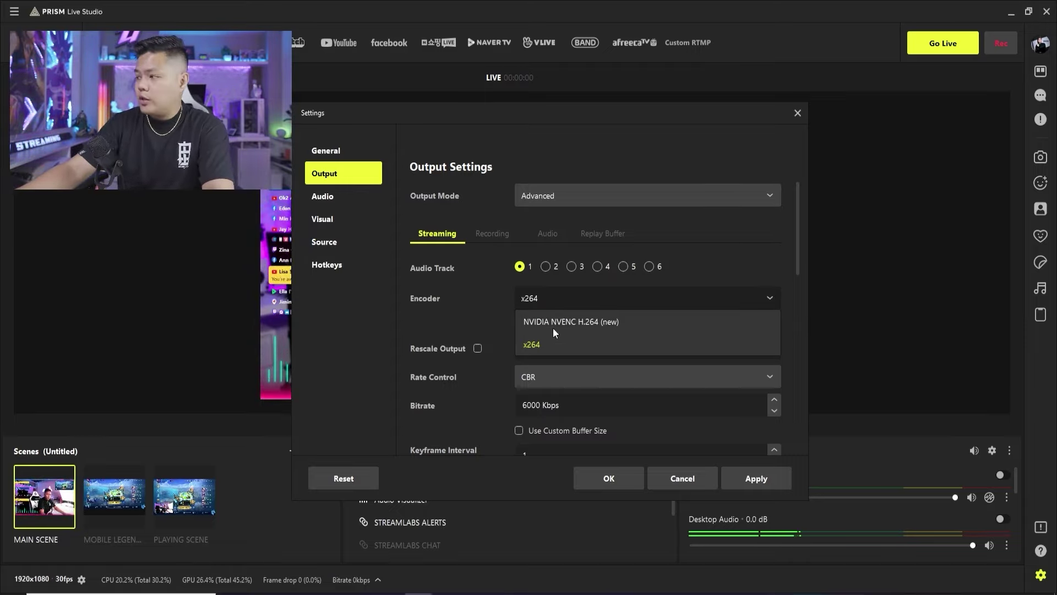
{"action": "left_click", "coordinate": [552, 328]}
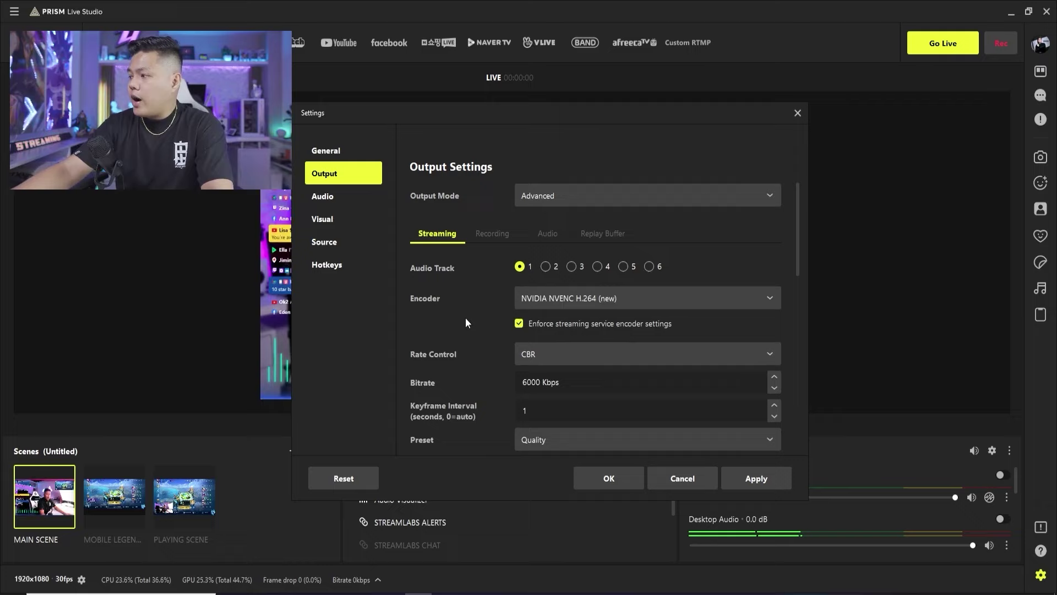
Turn off Enforce streaming service encoder settings and use CBR rate control with a bitrate of 5000 Kbps.
{"action": "scroll", "coordinate": [472, 315], "scroll_direction": "down", "scroll_amount": 1}
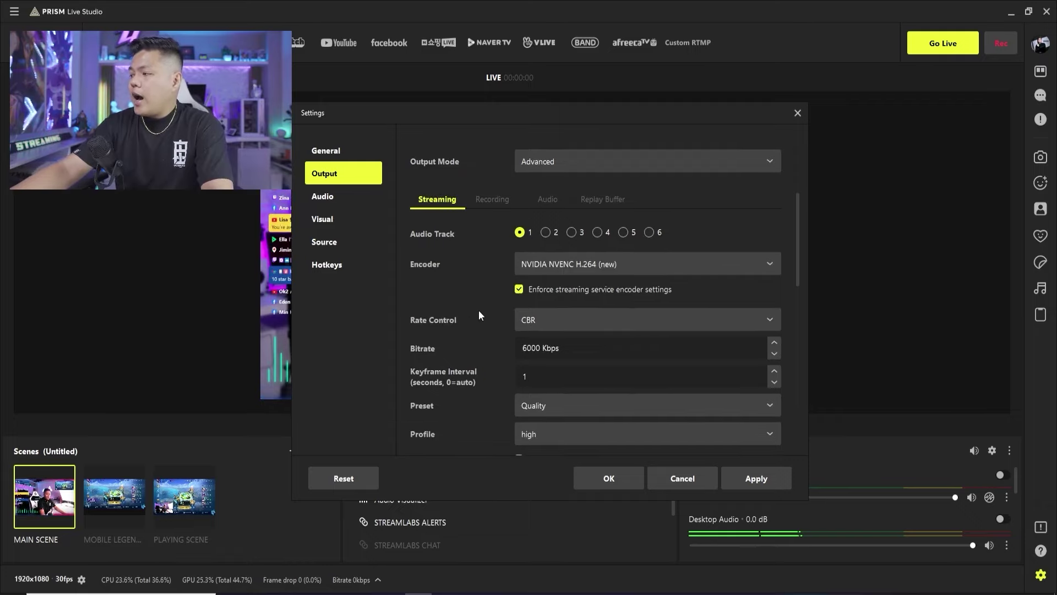
{"action": "left_click", "coordinate": [519, 290]}
{"action": "scroll", "coordinate": [547, 288], "scroll_direction": "down", "scroll_amount": 1}
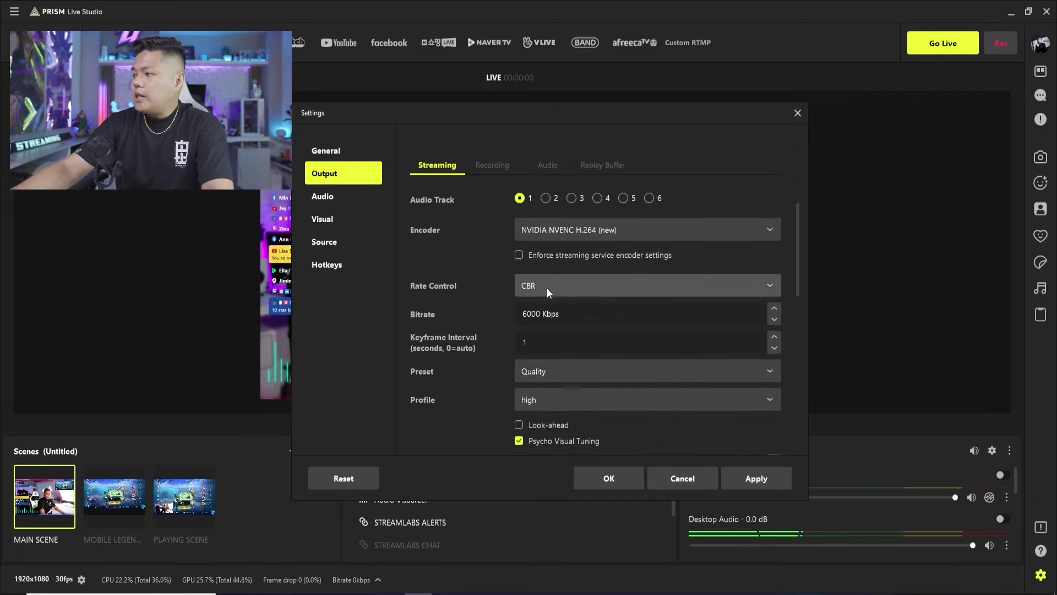
{"action": "left_click", "coordinate": [547, 289]}
{"action": "left_click", "coordinate": [547, 289]}
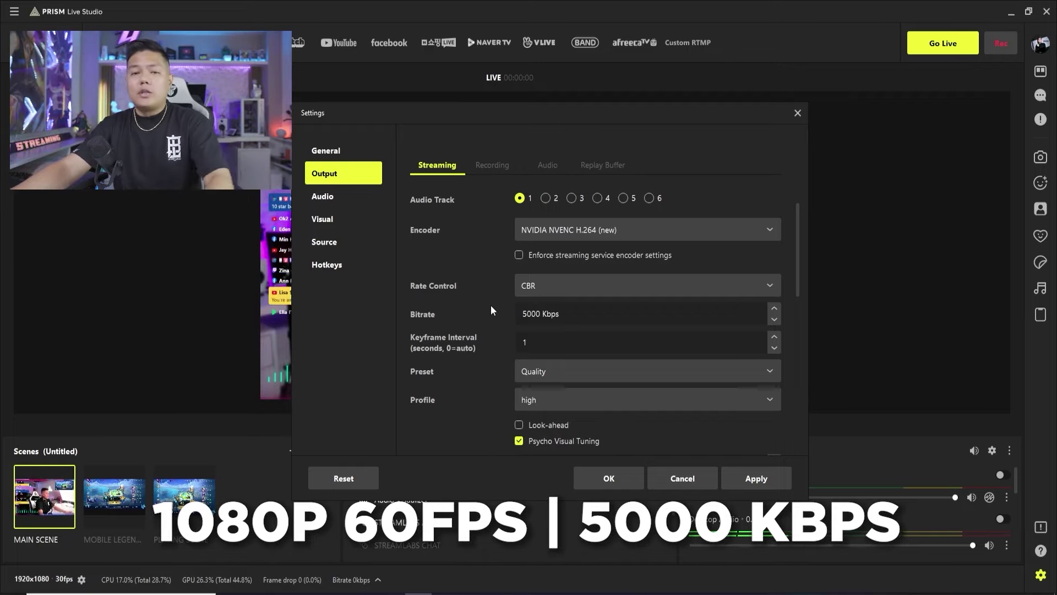
Set the streaming keyframe interval to 2 seconds and the encoder preset to Max Quality.
{"action": "double_click", "coordinate": [539, 340]}
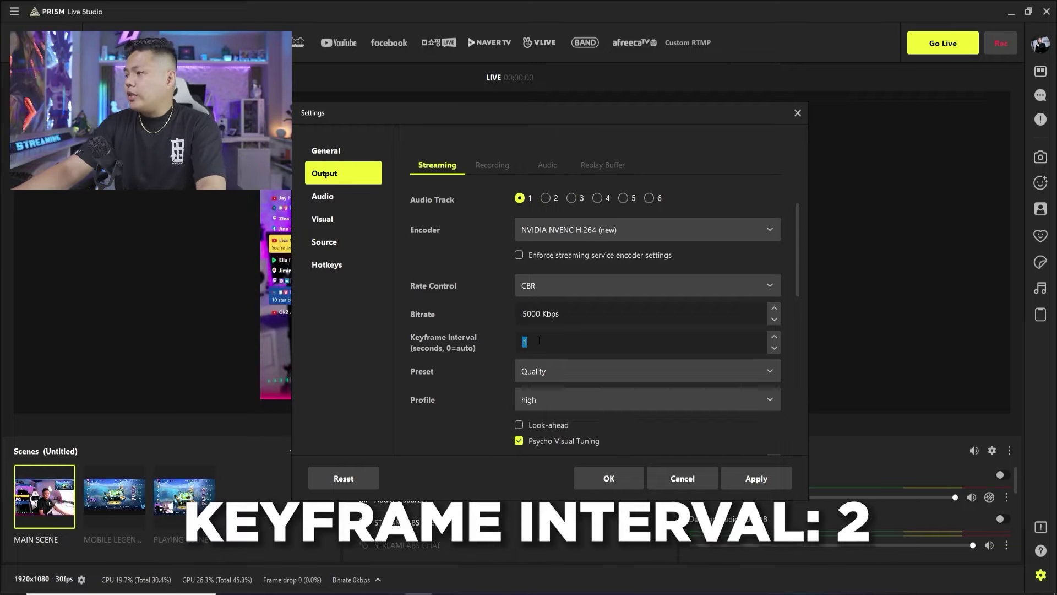
{"action": "type", "text": "2"}
{"action": "scroll", "coordinate": [549, 372], "scroll_direction": "up", "scroll_amount": 1}
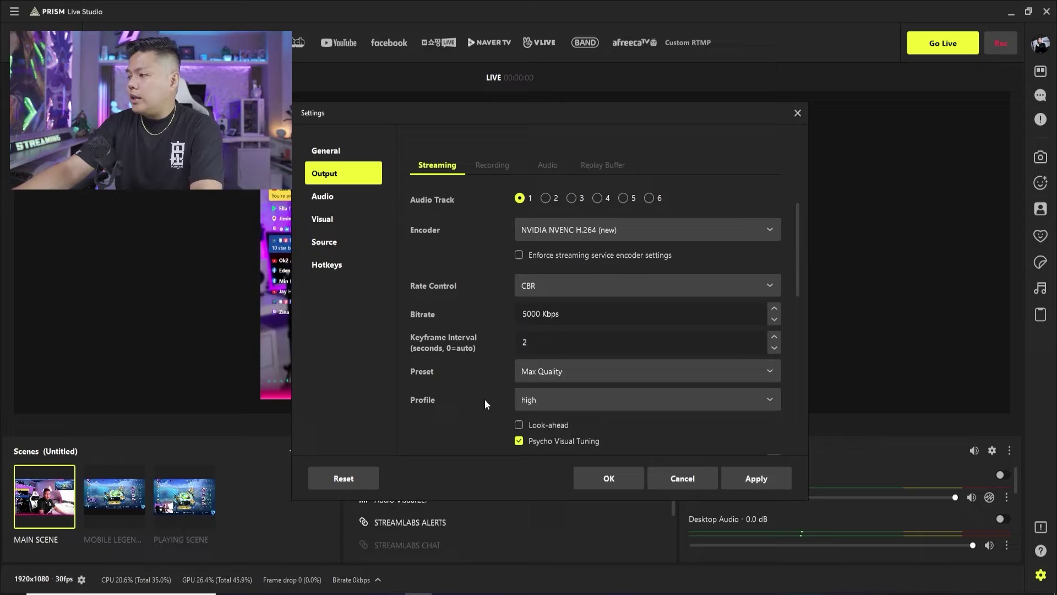
Set the Max B-frames of the streaming encoder to 2.
{"action": "scroll", "coordinate": [485, 397], "scroll_direction": "down", "scroll_amount": 1}
{"action": "scroll", "coordinate": [514, 365], "scroll_direction": "down", "scroll_amount": 2}
{"action": "double_click", "coordinate": [545, 390]}
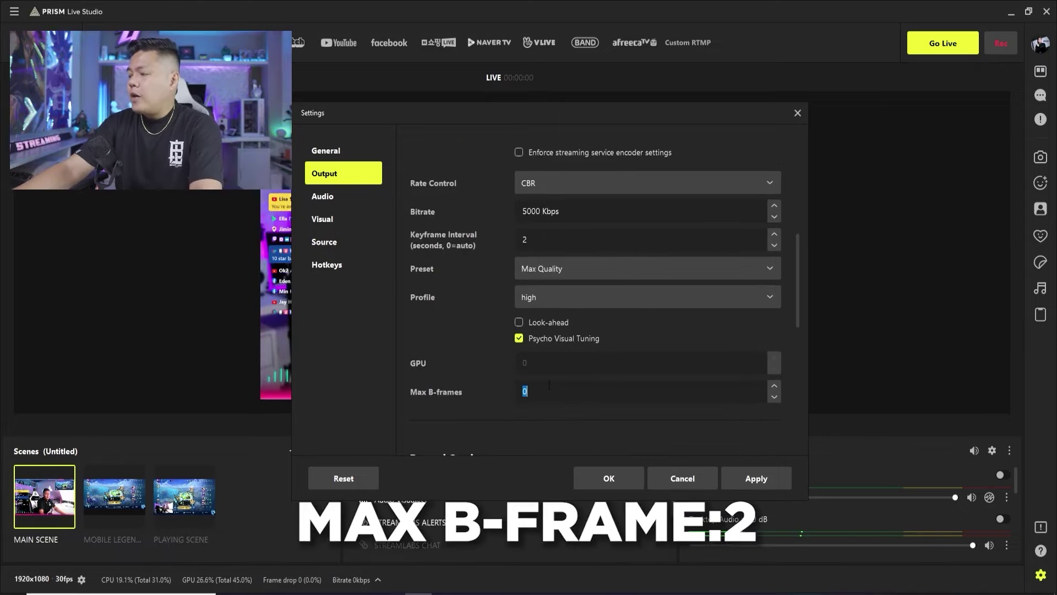
Review the Audio and Visual settings, including the available Output (Scaled) Resolution options.
{"action": "left_click", "coordinate": [323, 196]}
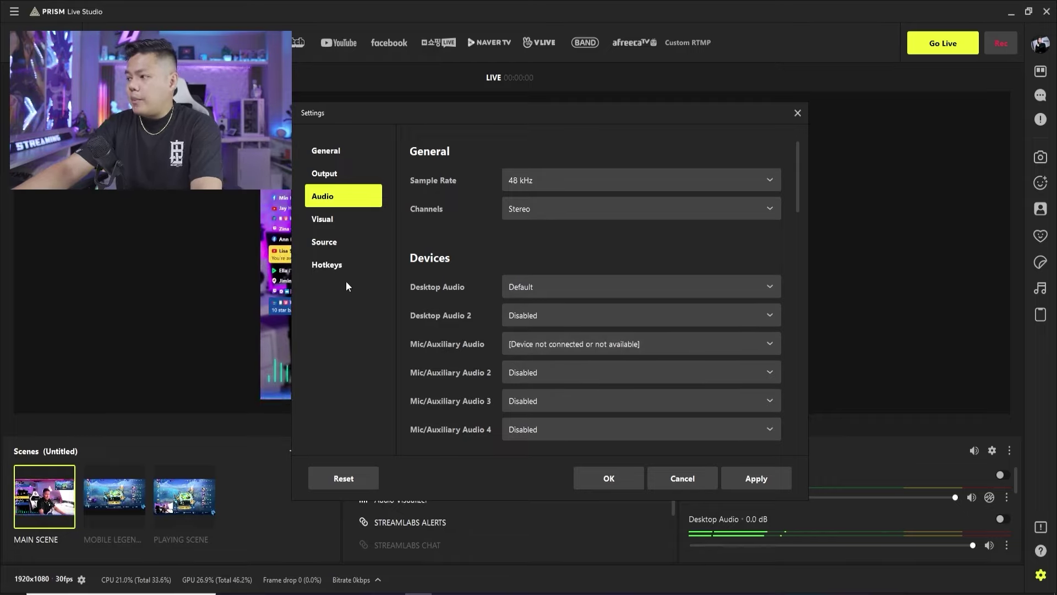
{"action": "left_click", "coordinate": [332, 223]}
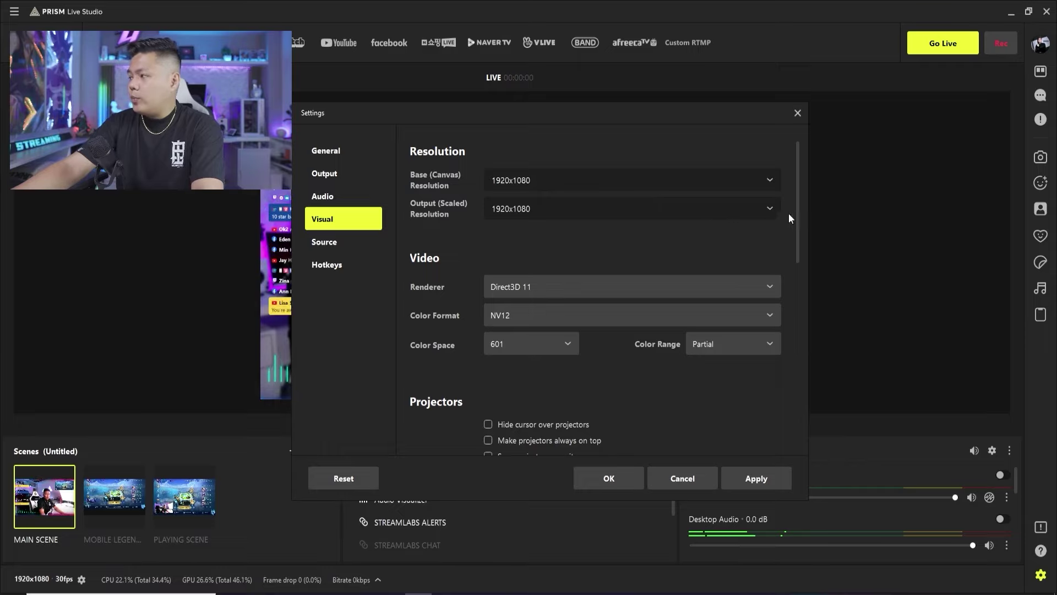
{"action": "left_click", "coordinate": [770, 209]}
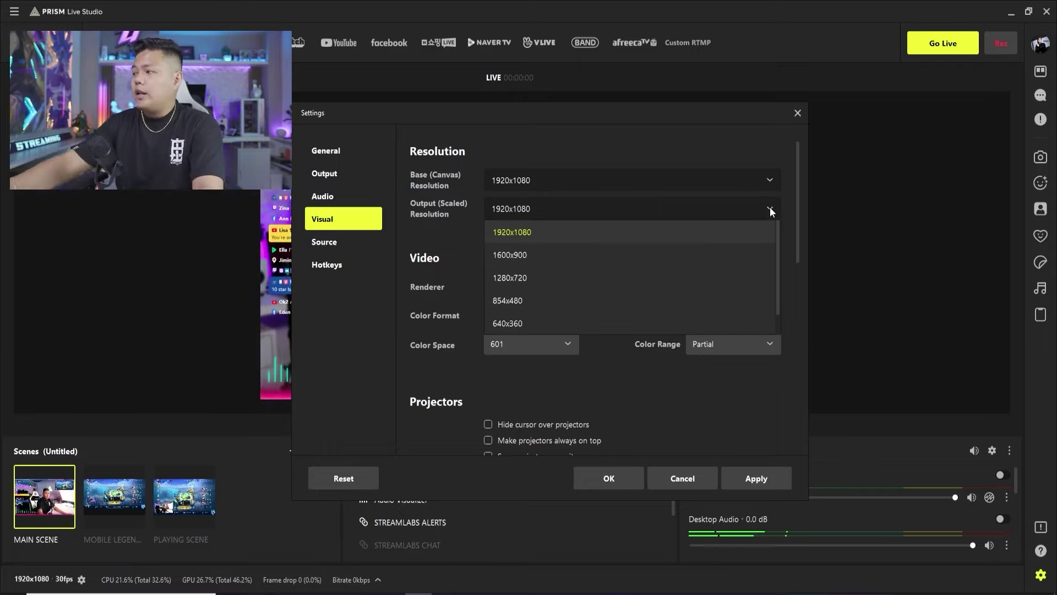
{"action": "left_click", "coordinate": [483, 230]}
{"action": "scroll", "coordinate": [488, 344], "scroll_direction": "down", "scroll_amount": 5}
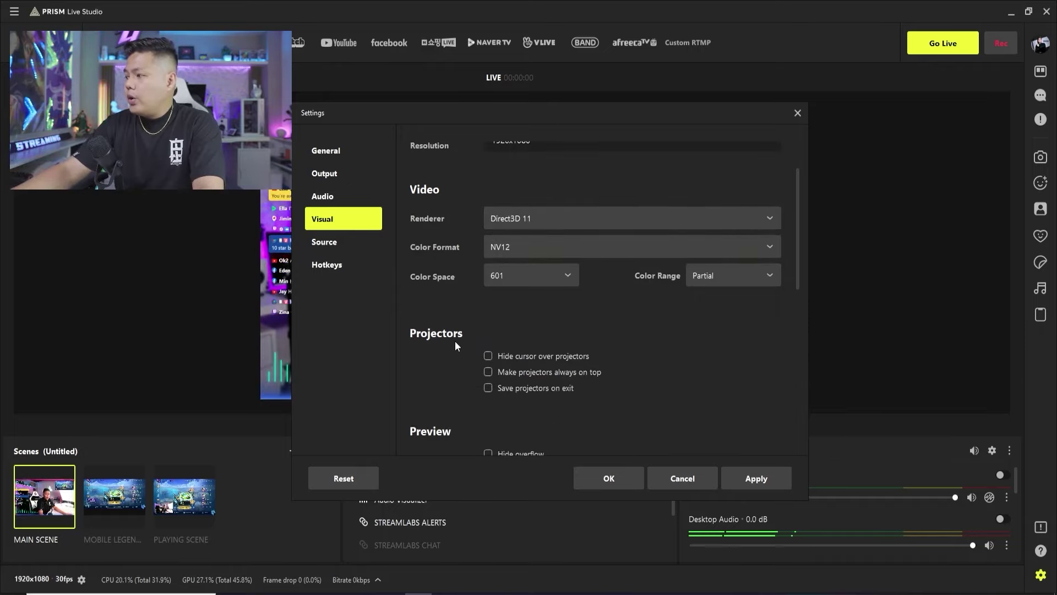
{"action": "scroll", "coordinate": [479, 275], "scroll_direction": "up", "scroll_amount": 5}
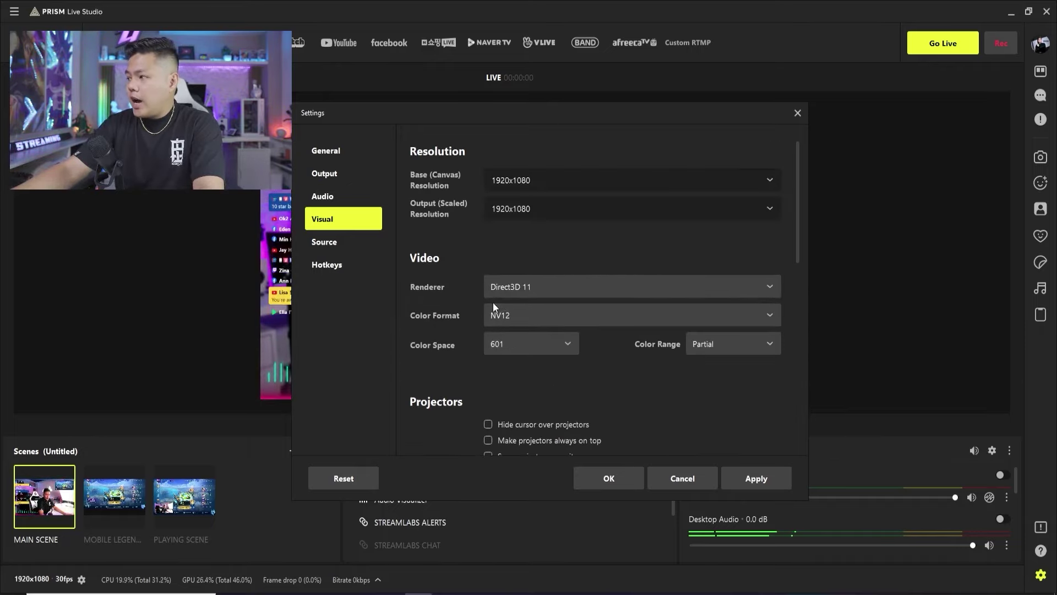
Return to the Output settings for a final check and accept all the settings changes.
{"action": "left_click", "coordinate": [330, 173]}
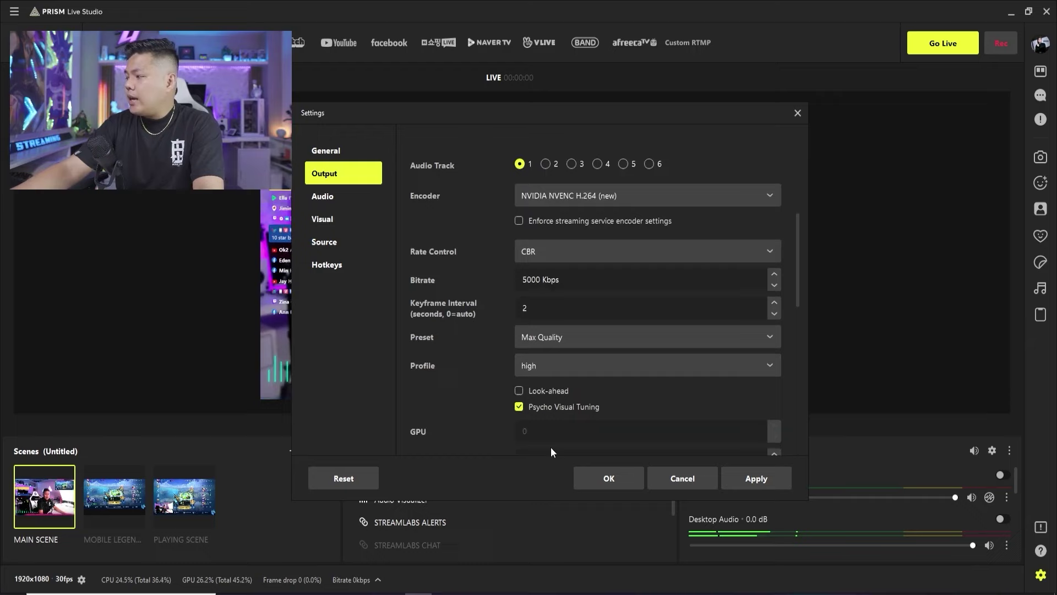
{"action": "left_click", "coordinate": [608, 478]}
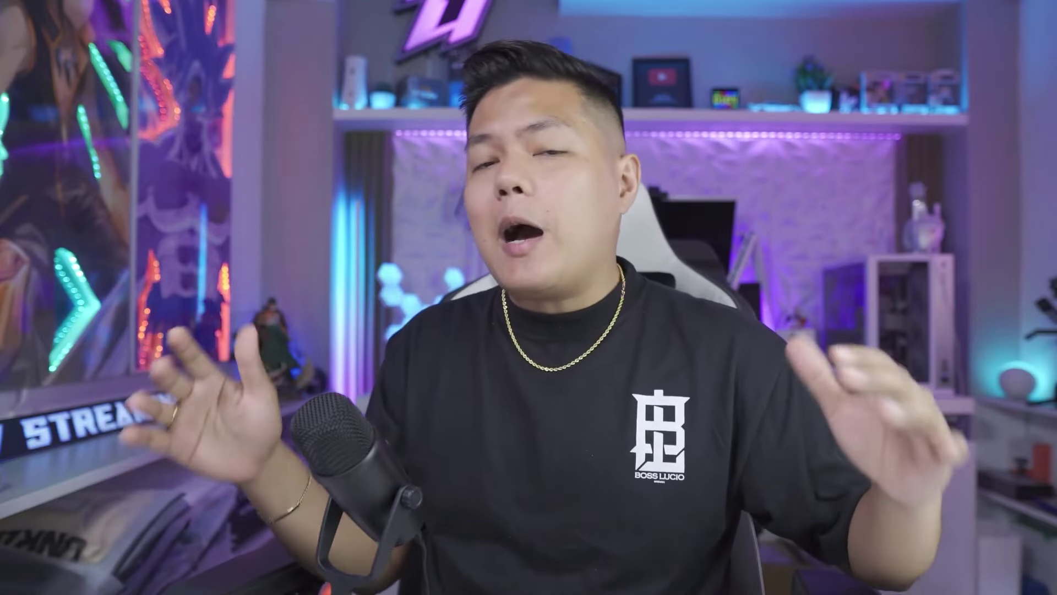